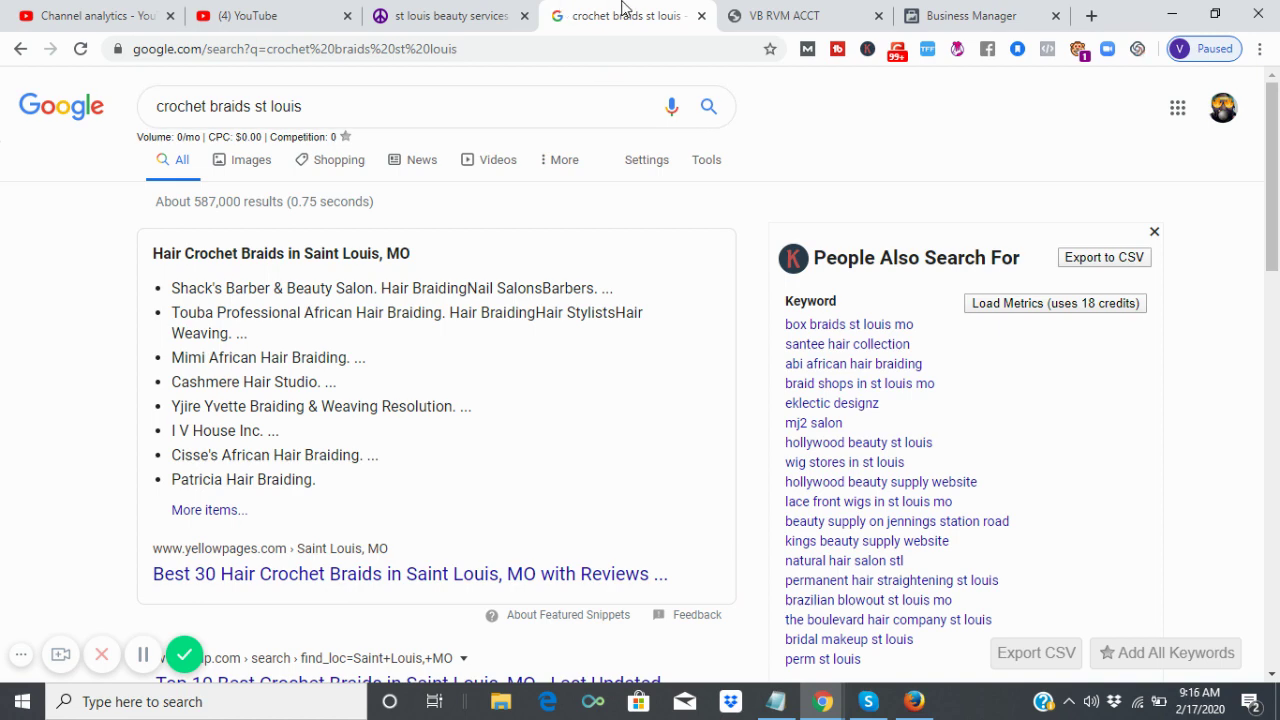
Glance at the Craigslist and Google results, switch to the goringlessrvm.com page and log in with the saved credentials.
{"action": "left_click", "coordinate": [480, 15]}
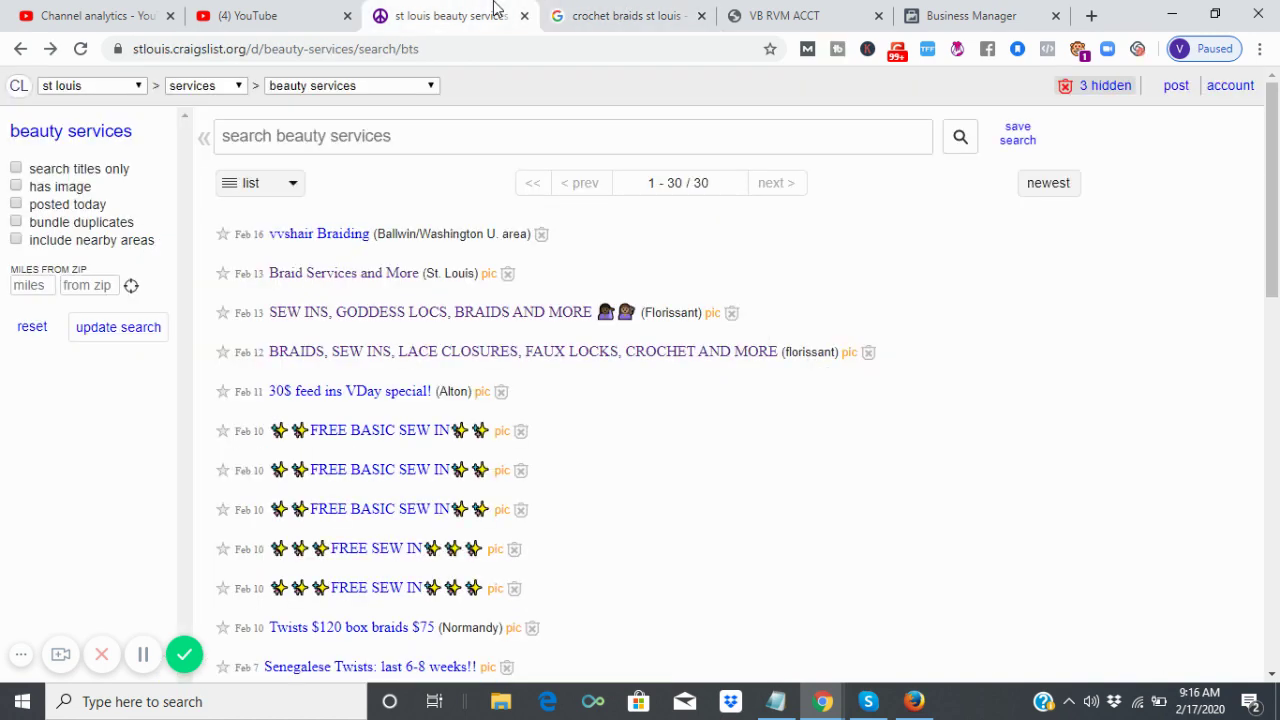
{"action": "left_click", "coordinate": [597, 7]}
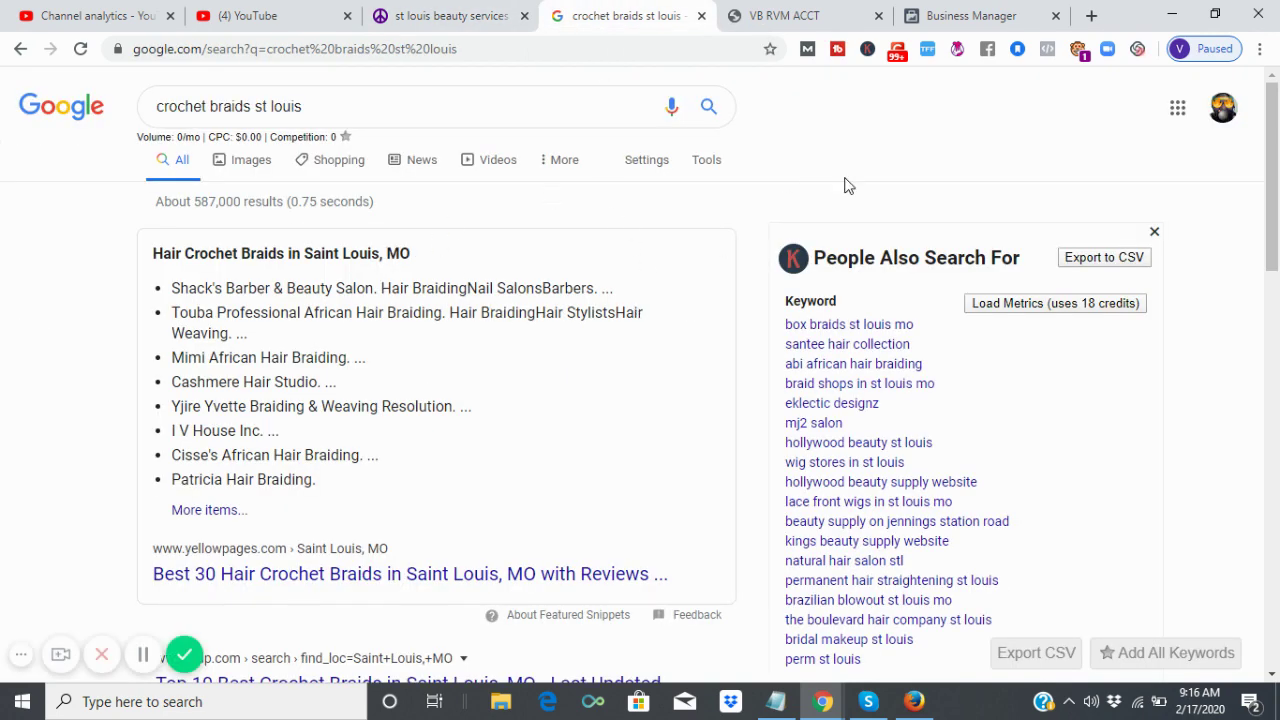
{"action": "left_click", "coordinate": [790, 15]}
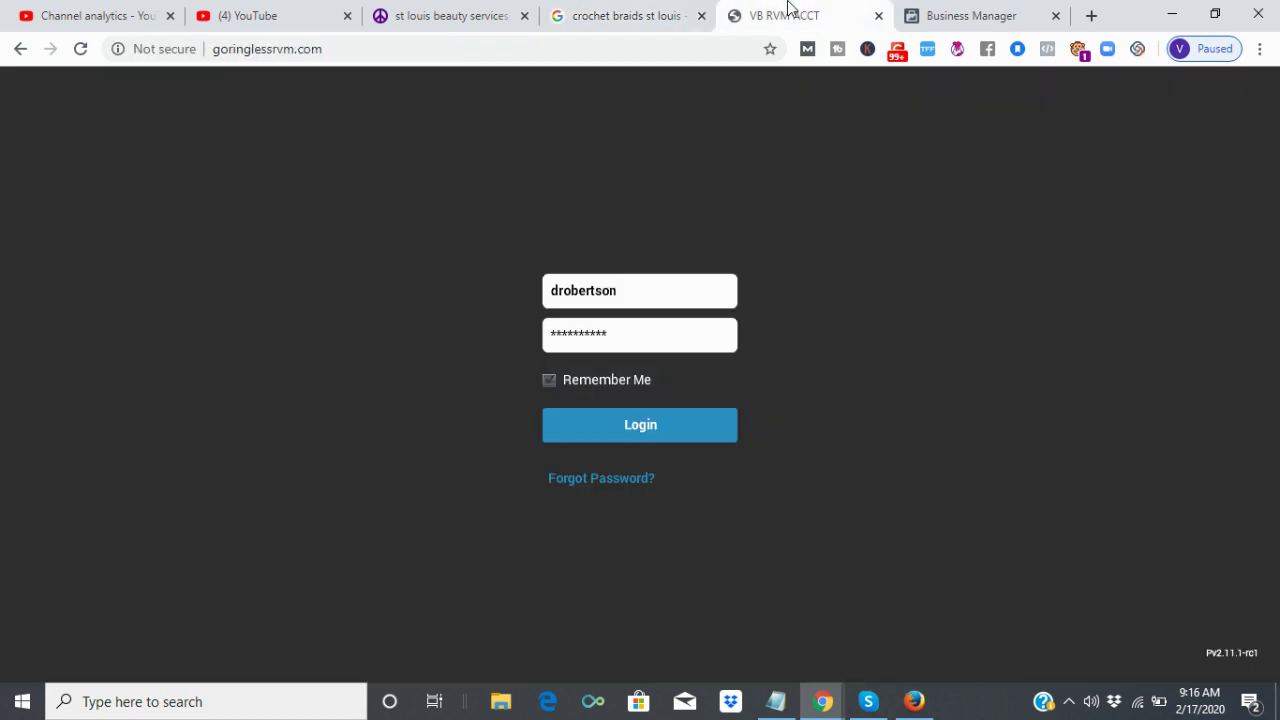
{"action": "left_click", "coordinate": [673, 430]}
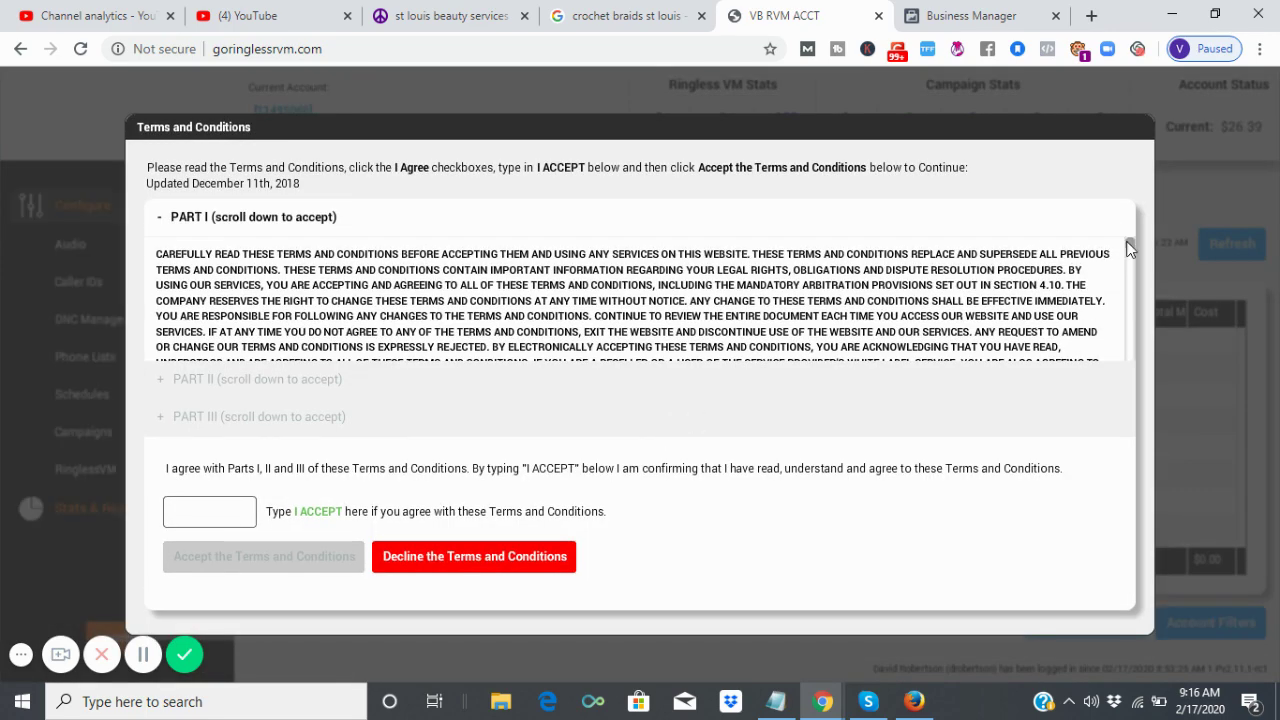
Agree to Parts I, II and III of the Terms and Conditions, enter "i accept" and accept the terms.
{"action": "left_click_drag", "start_coordinate": [1129, 245], "coordinate": [1132, 355]}
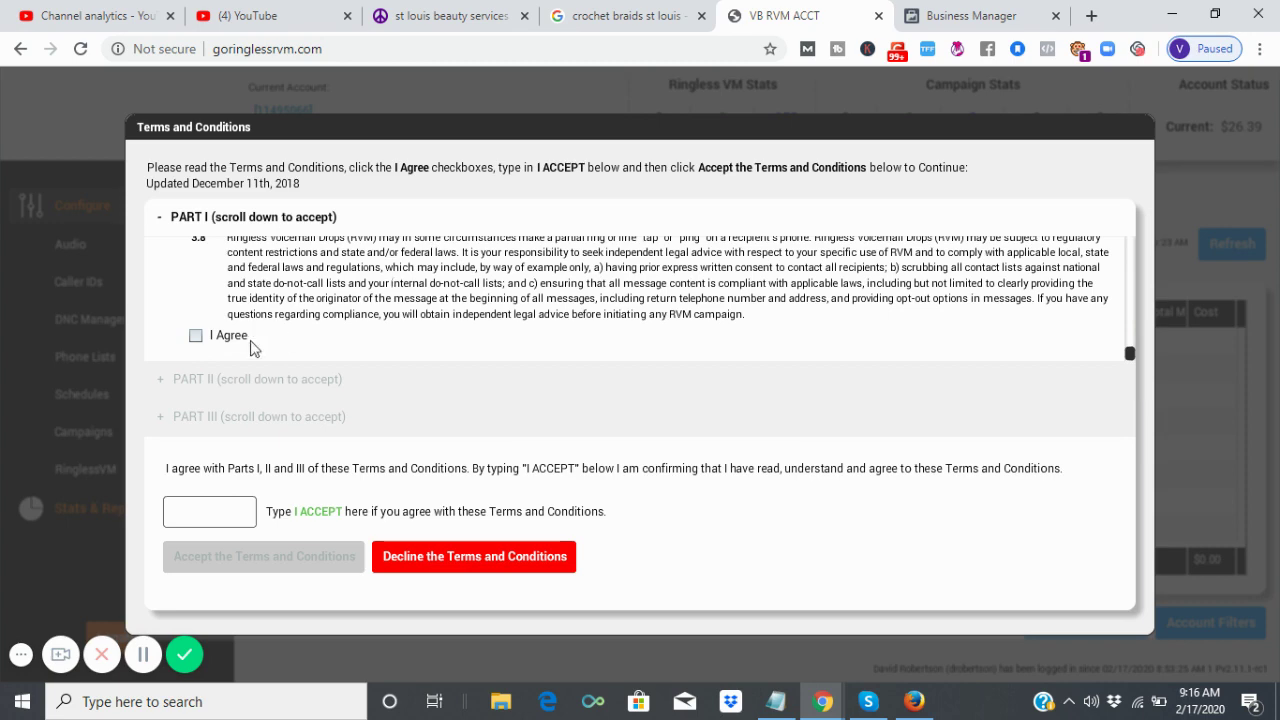
{"action": "left_click", "coordinate": [195, 337]}
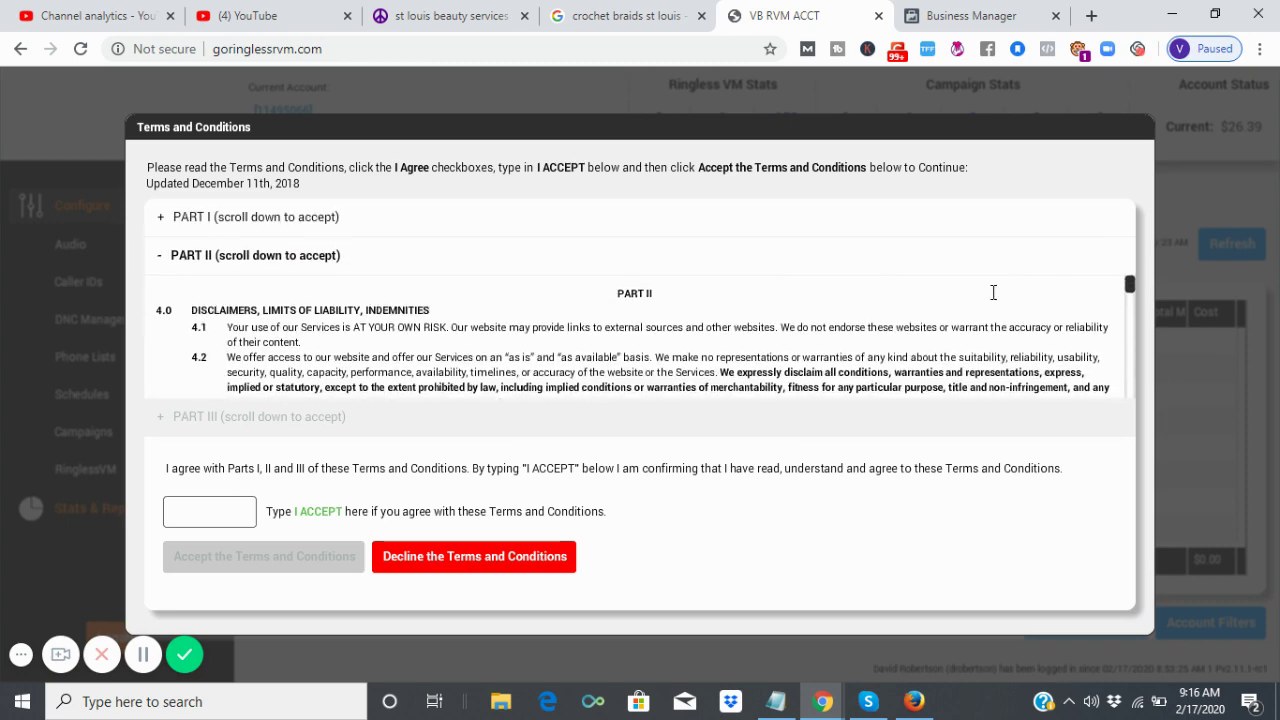
{"action": "left_click_drag", "start_coordinate": [1128, 288], "coordinate": [1133, 414]}
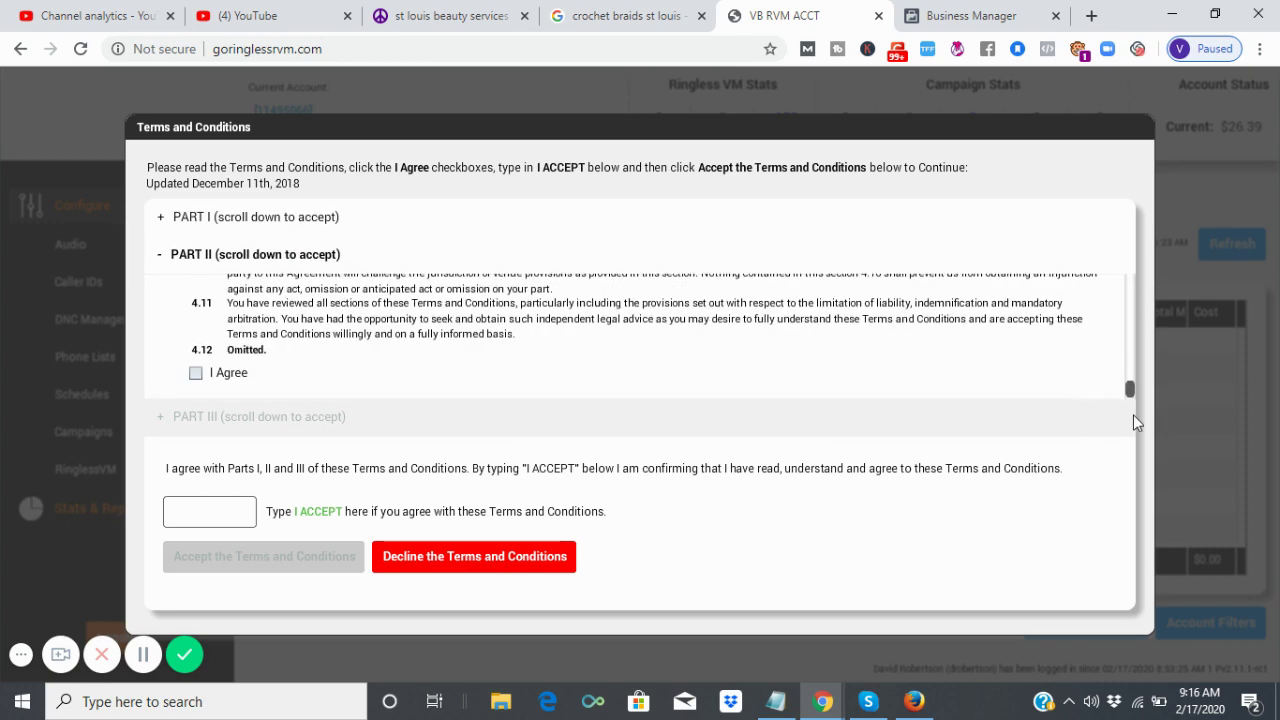
{"action": "left_click", "coordinate": [195, 373]}
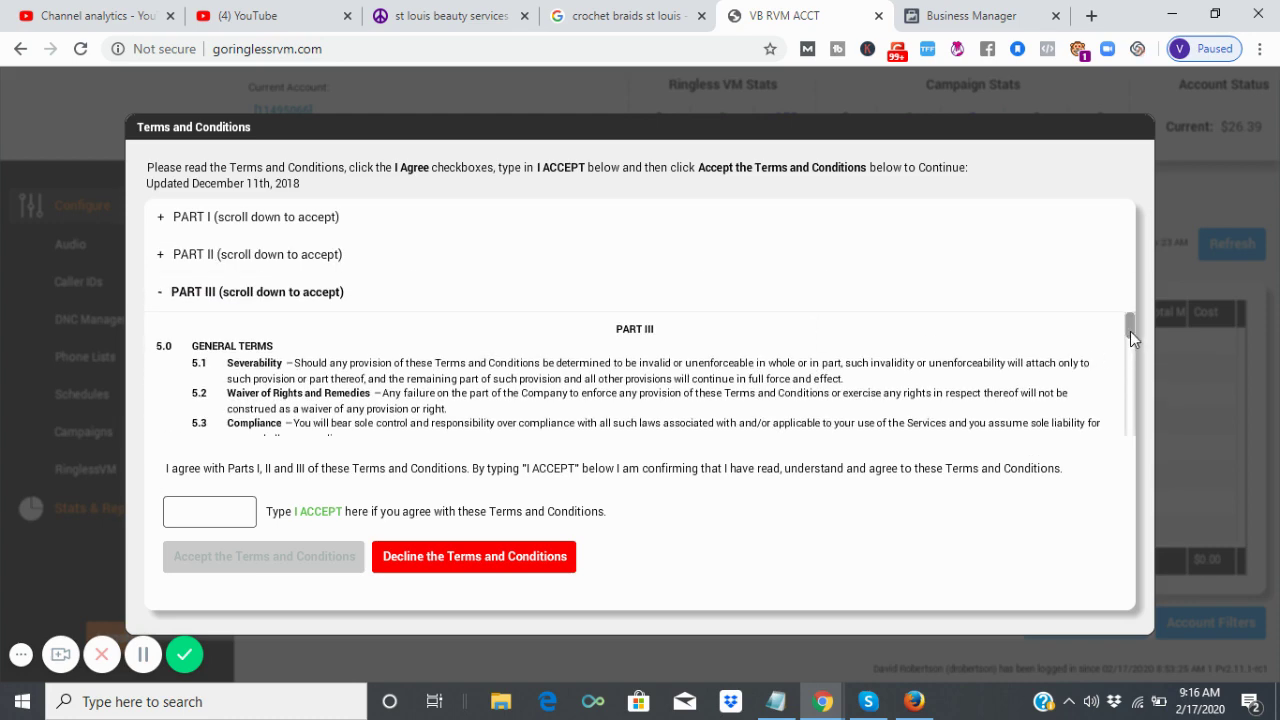
{"action": "left_click_drag", "start_coordinate": [1130, 338], "coordinate": [1147, 483]}
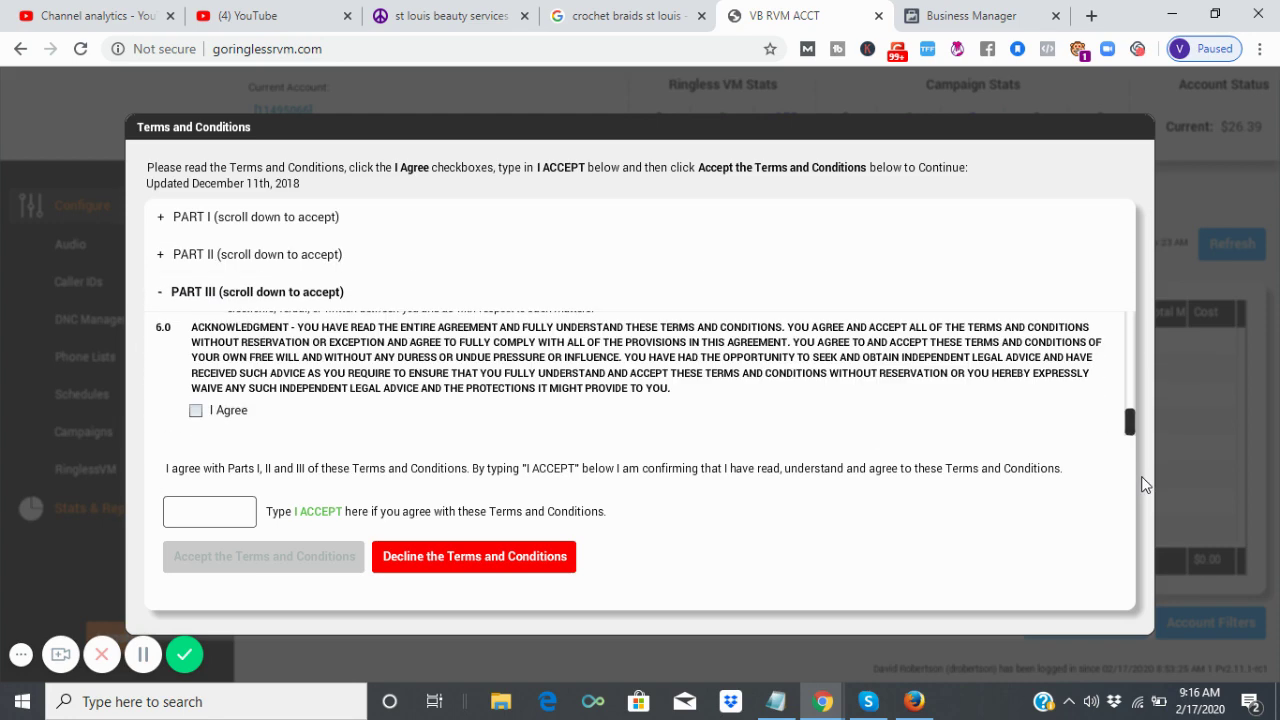
{"action": "left_click", "coordinate": [196, 411]}
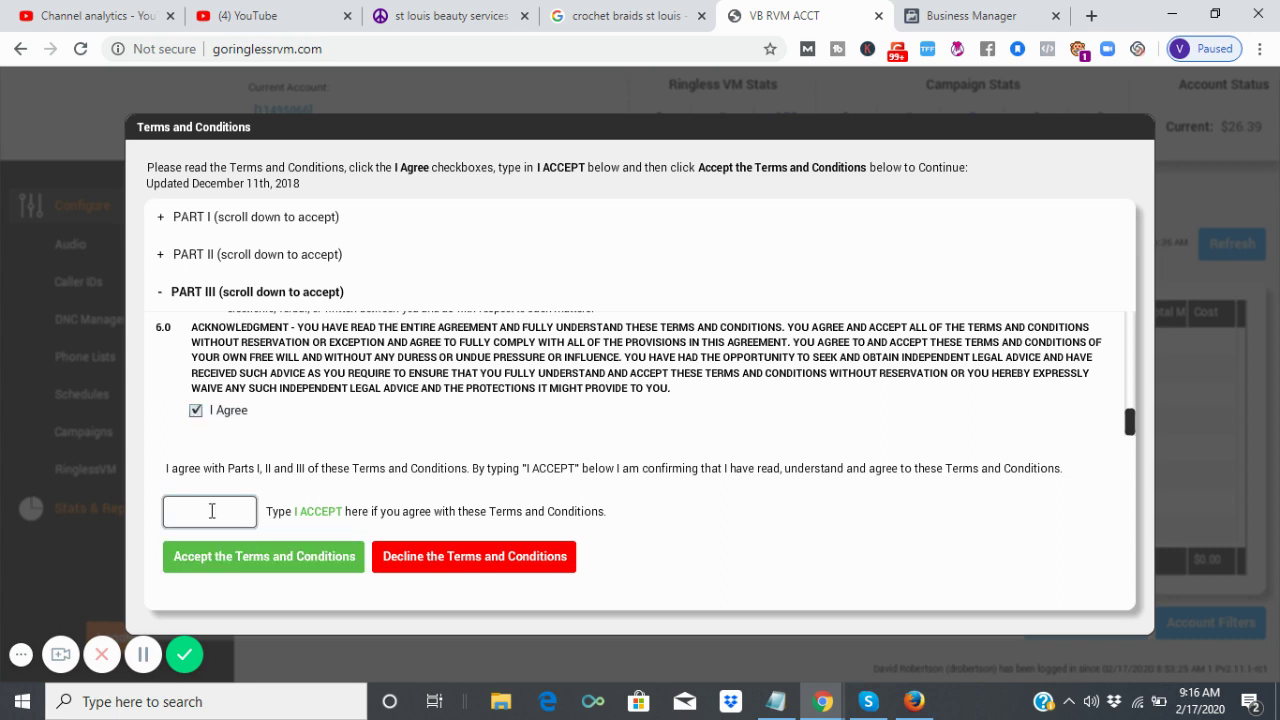
{"action": "type", "text": "i accept"}
{"action": "left_click", "coordinate": [306, 556]}
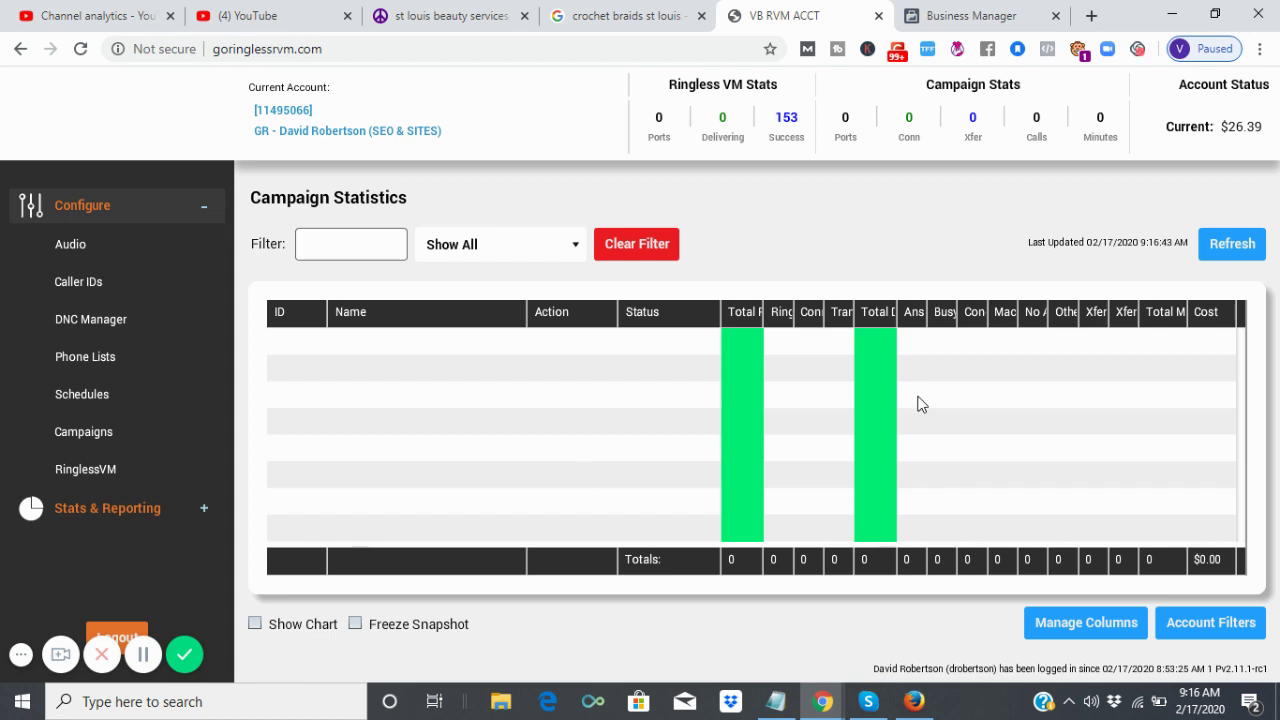
Try searching the computer for files matching "st.louis".
{"action": "left_click", "coordinate": [357, 701]}
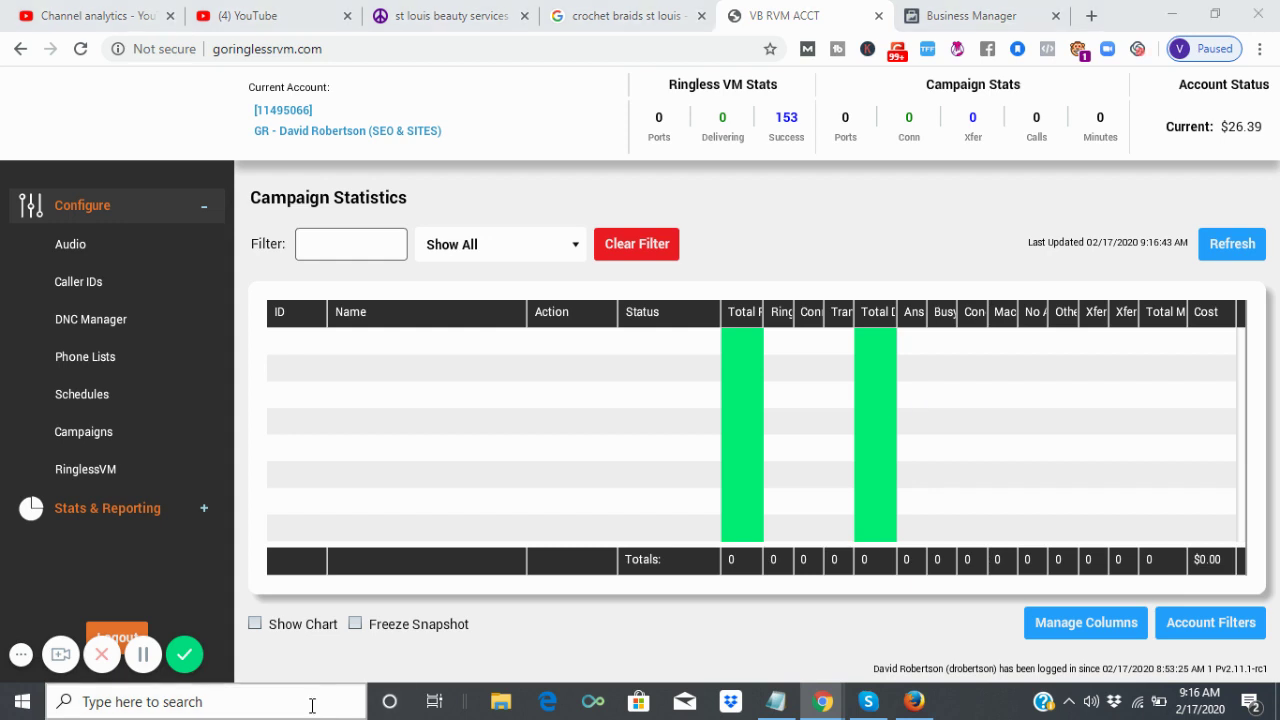
{"action": "type", "text": "st"}
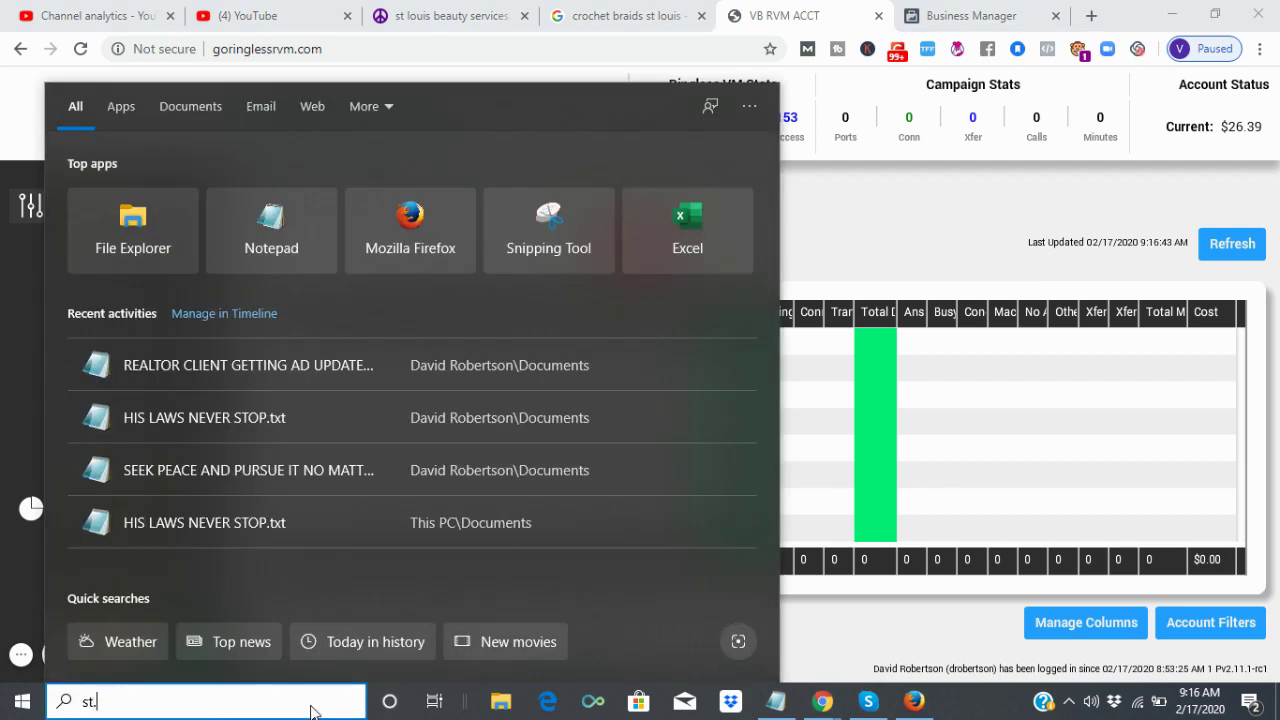
{"action": "type", "text": ".louis"}
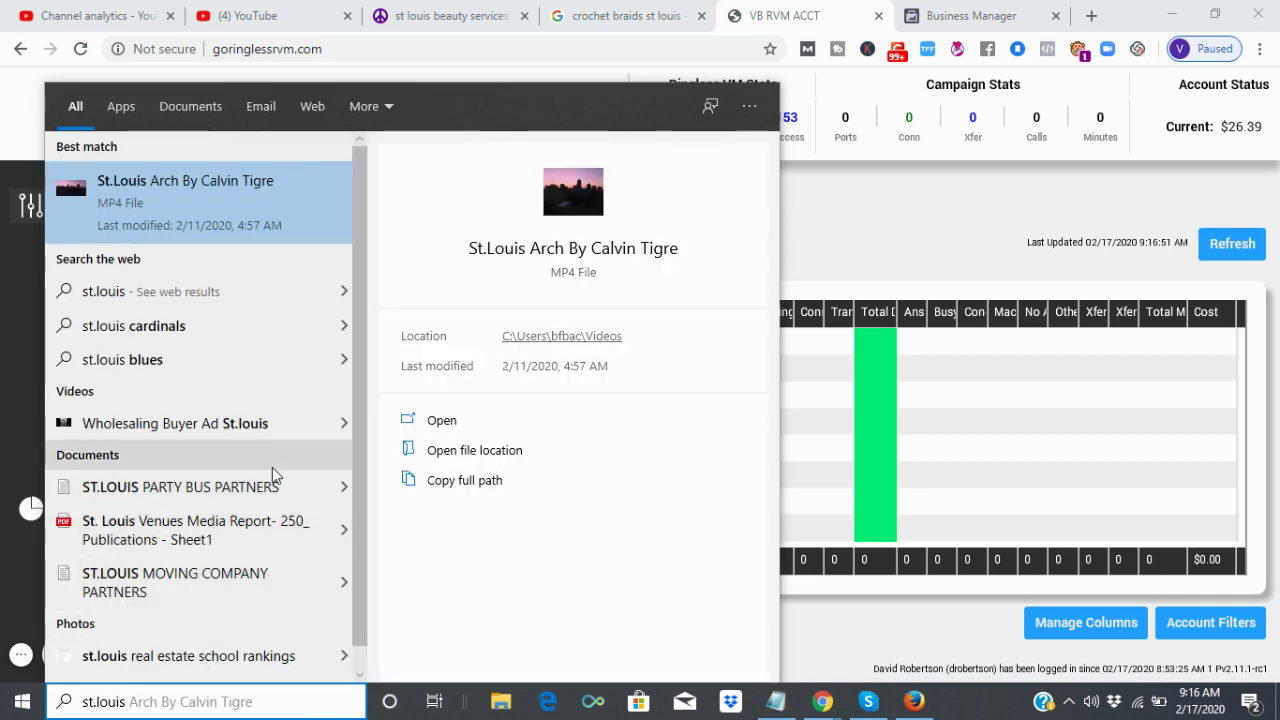
{"action": "key", "text": "BackSpace"}
{"action": "key", "text": "BackSpace"}
{"action": "key", "text": "BackSpace"}
{"action": "key", "text": "BackSpace"}
{"action": "key", "text": "BackSpace"}
{"action": "key", "text": "BackSpace"}
{"action": "key", "text": "BackSpace"}
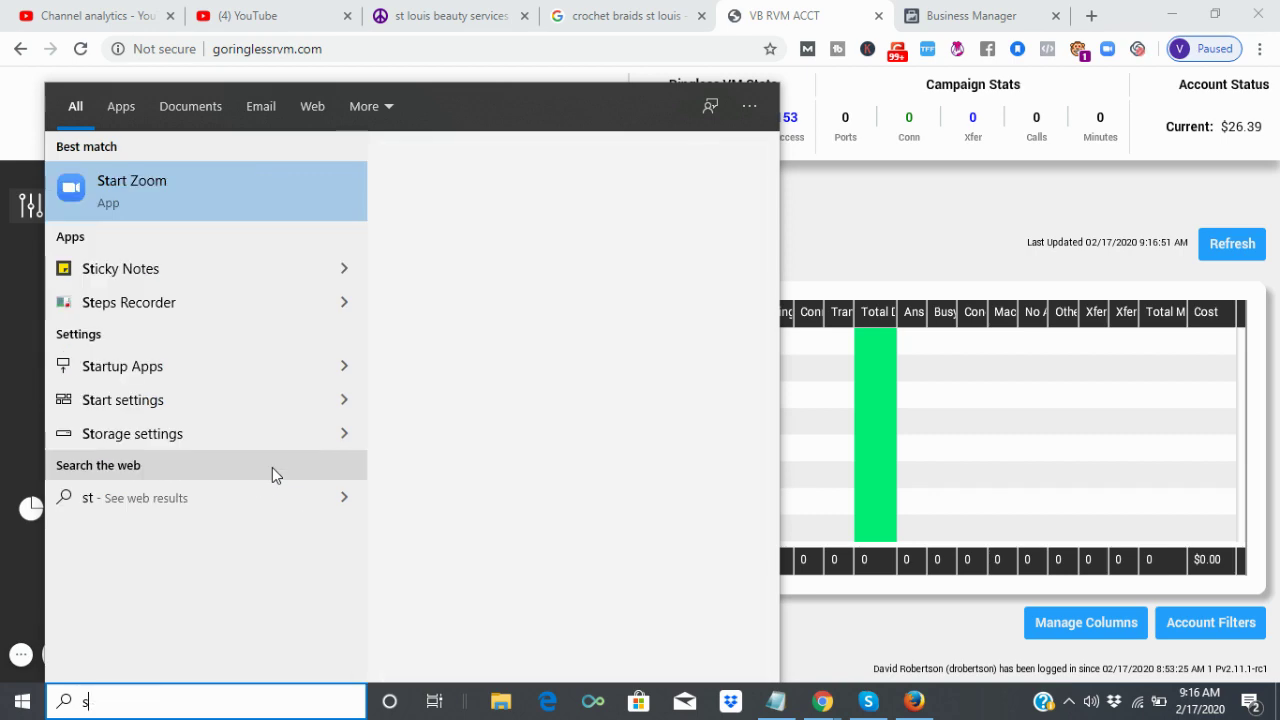
Search the computer for "stlouis", open the StLouis (1) text document, look through its phone numbers and minimize it.
{"action": "type", "text": "tlou"}
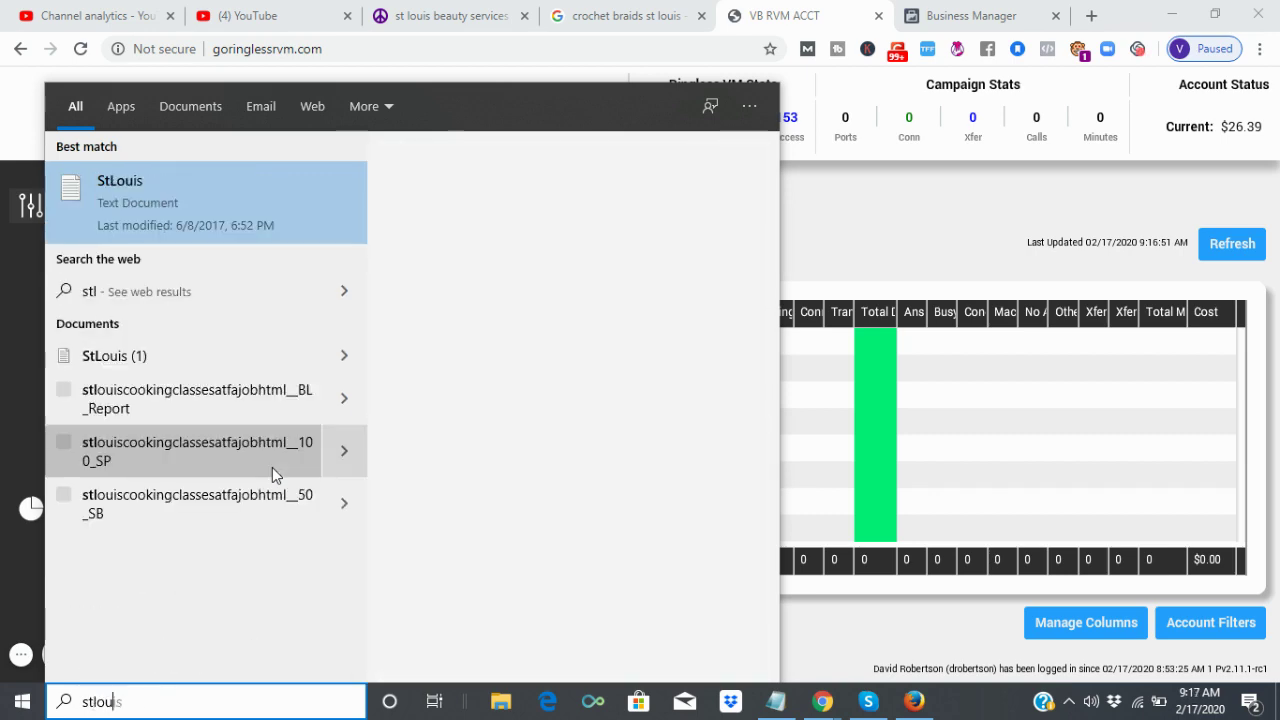
{"action": "type", "text": "is"}
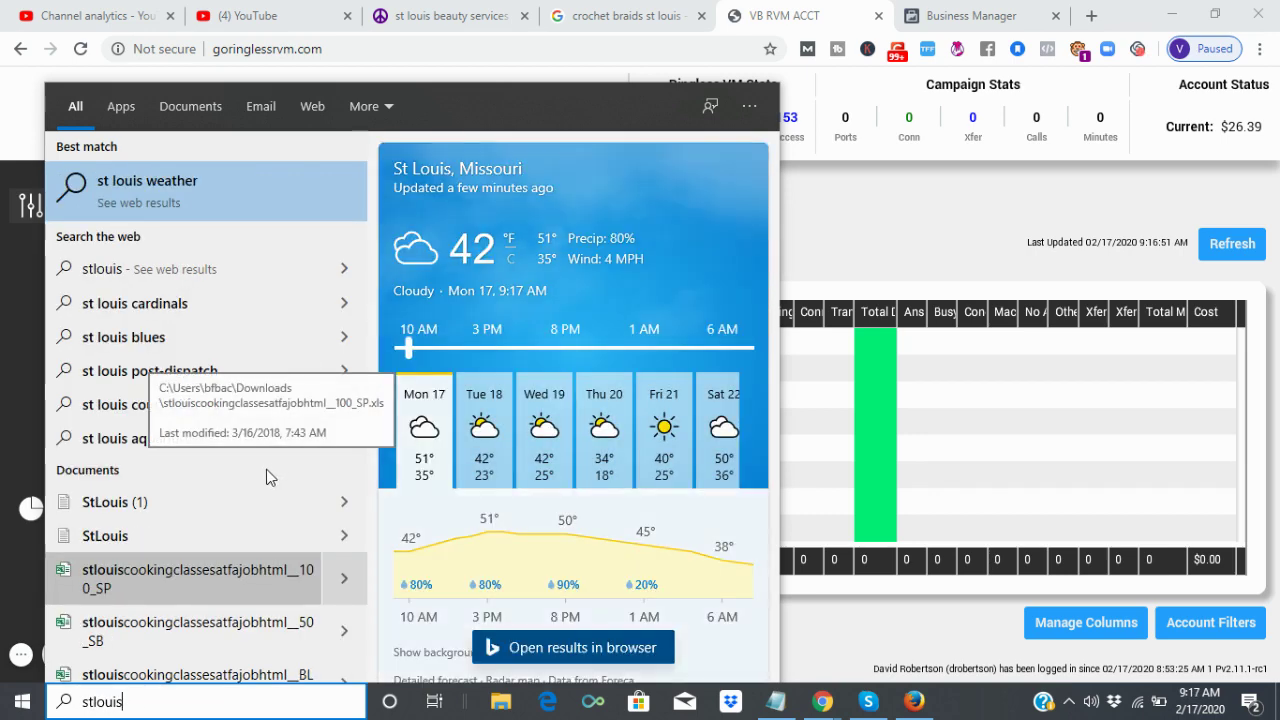
{"action": "left_click", "coordinate": [187, 501]}
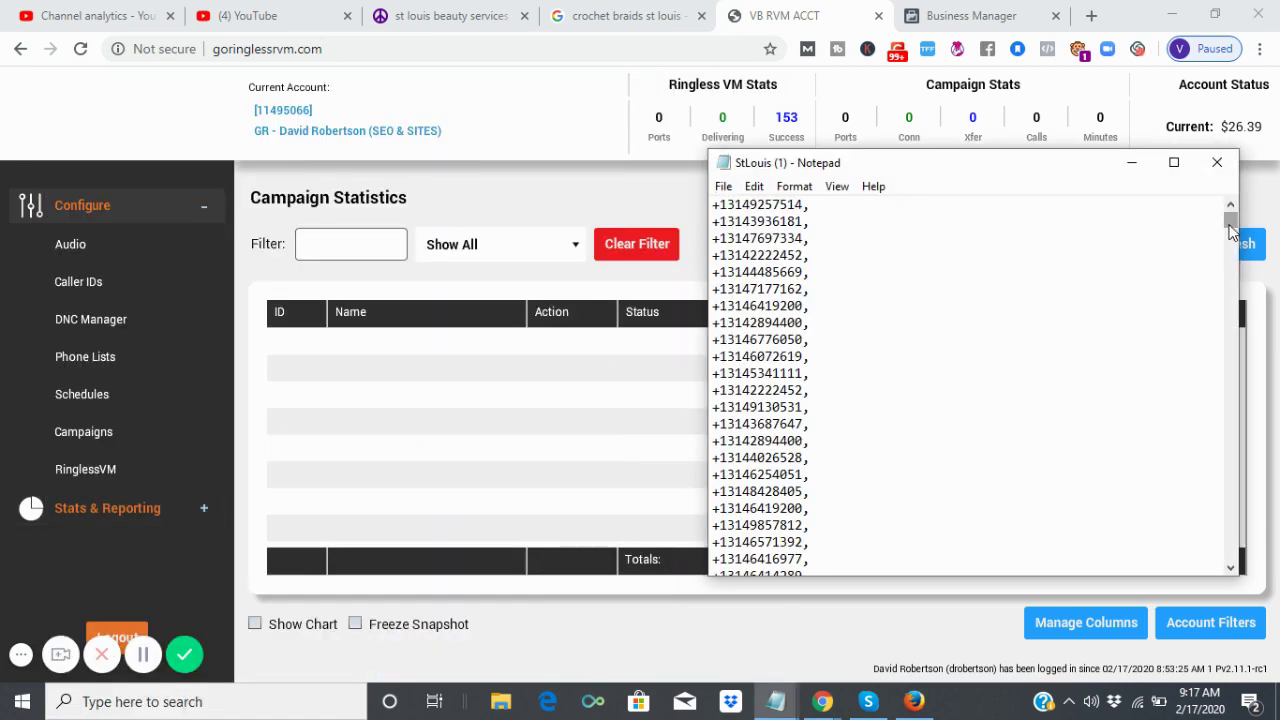
{"action": "left_click_drag", "start_coordinate": [1230, 222], "coordinate": [1231, 560]}
{"action": "left_click", "coordinate": [1131, 160]}
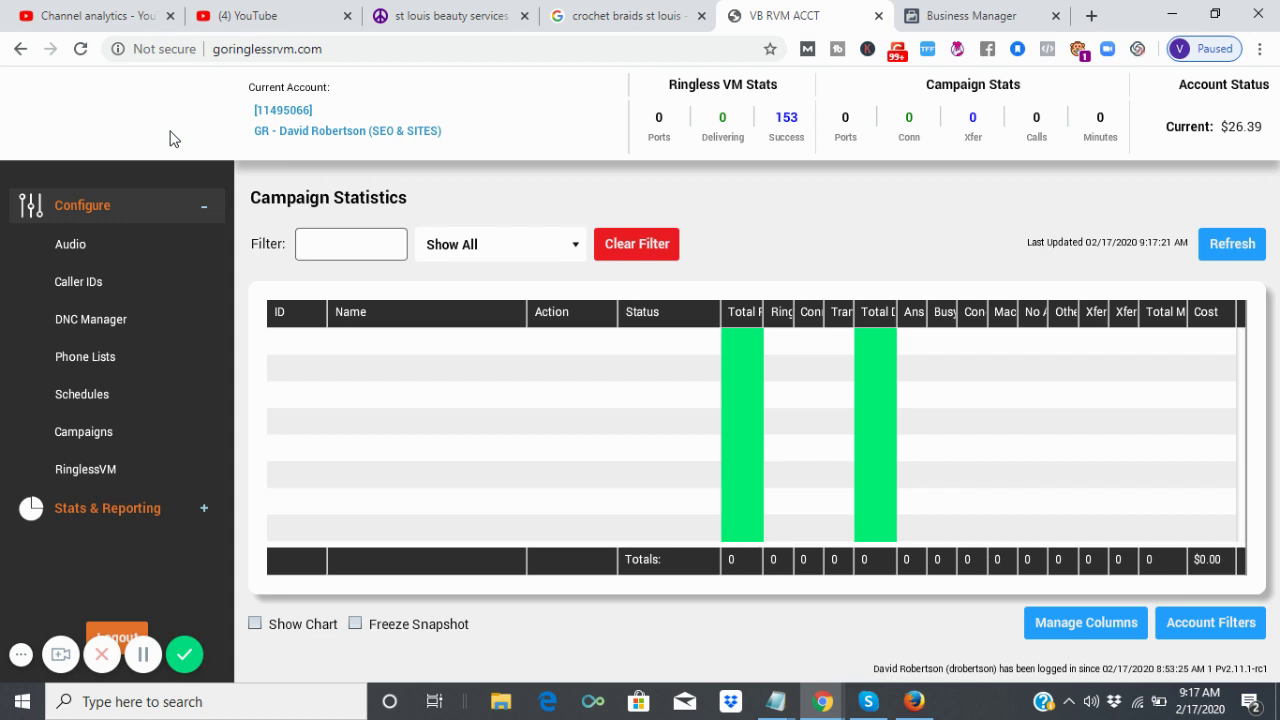
Look through the ringless voicemail account's Audio, Caller IDs, DNC Manager and Phone Lists pages.
{"action": "left_click", "coordinate": [138, 243]}
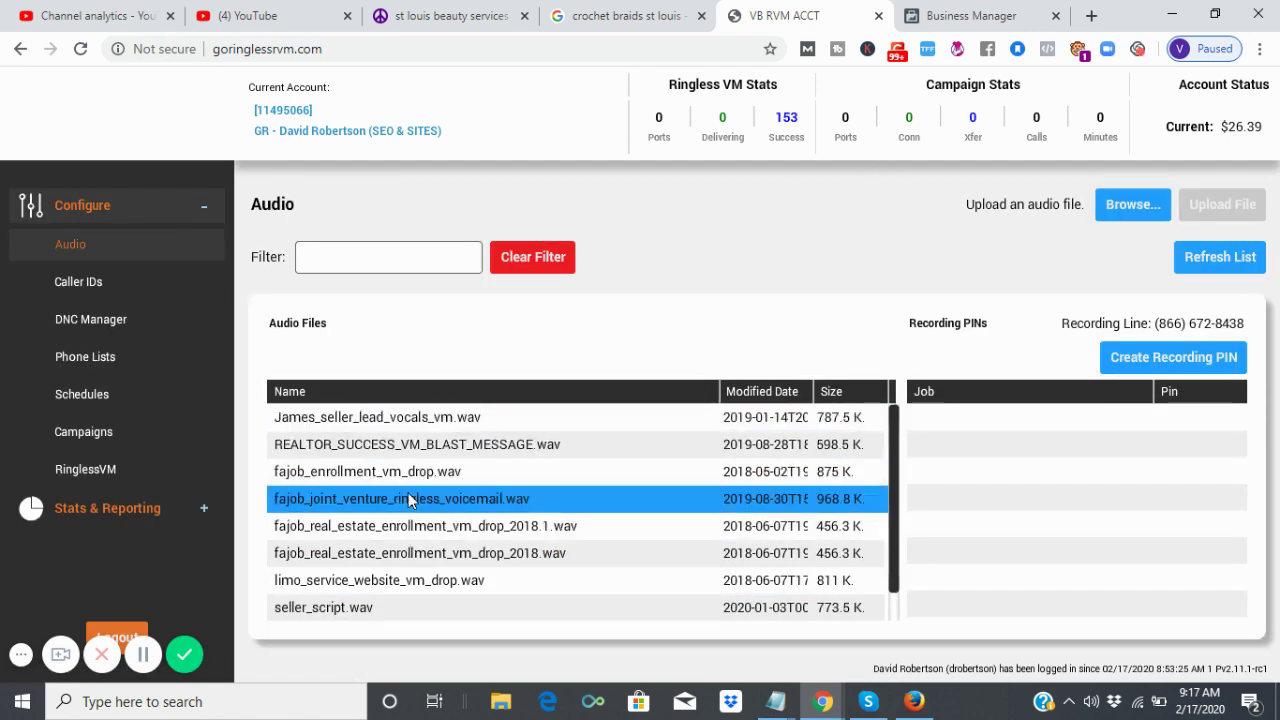
{"action": "left_click", "coordinate": [158, 277]}
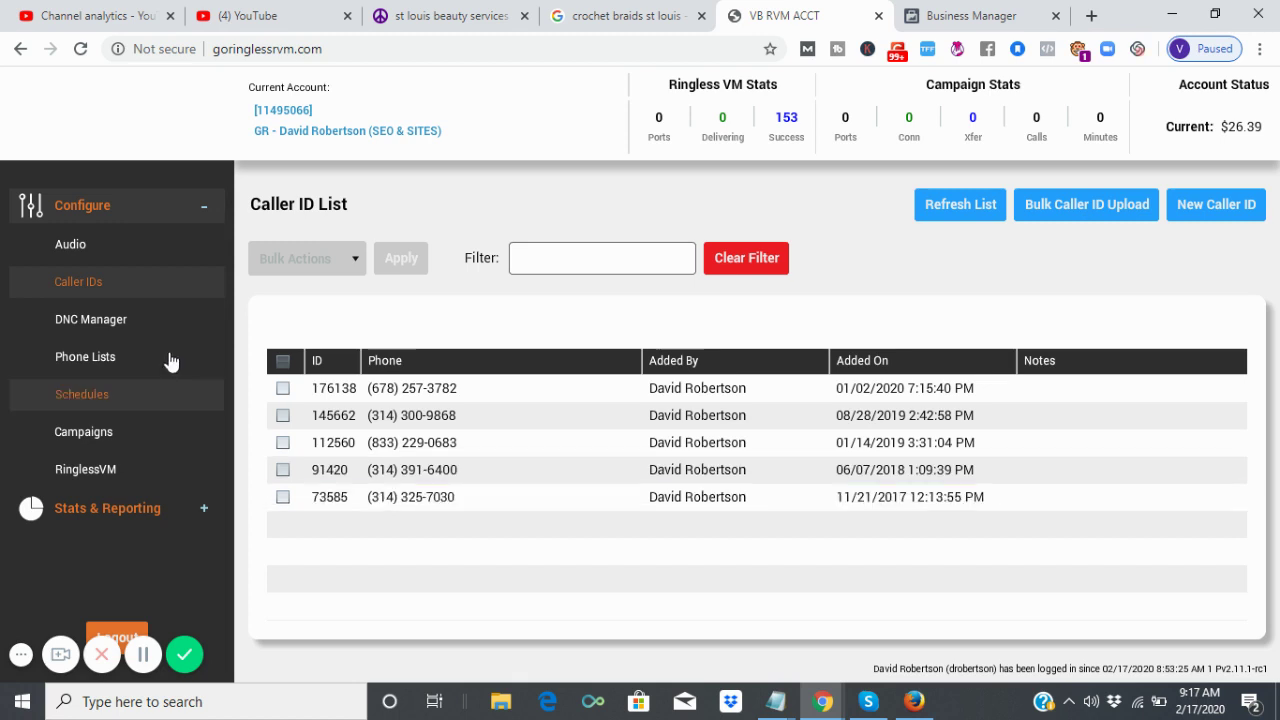
{"action": "left_click", "coordinate": [117, 321]}
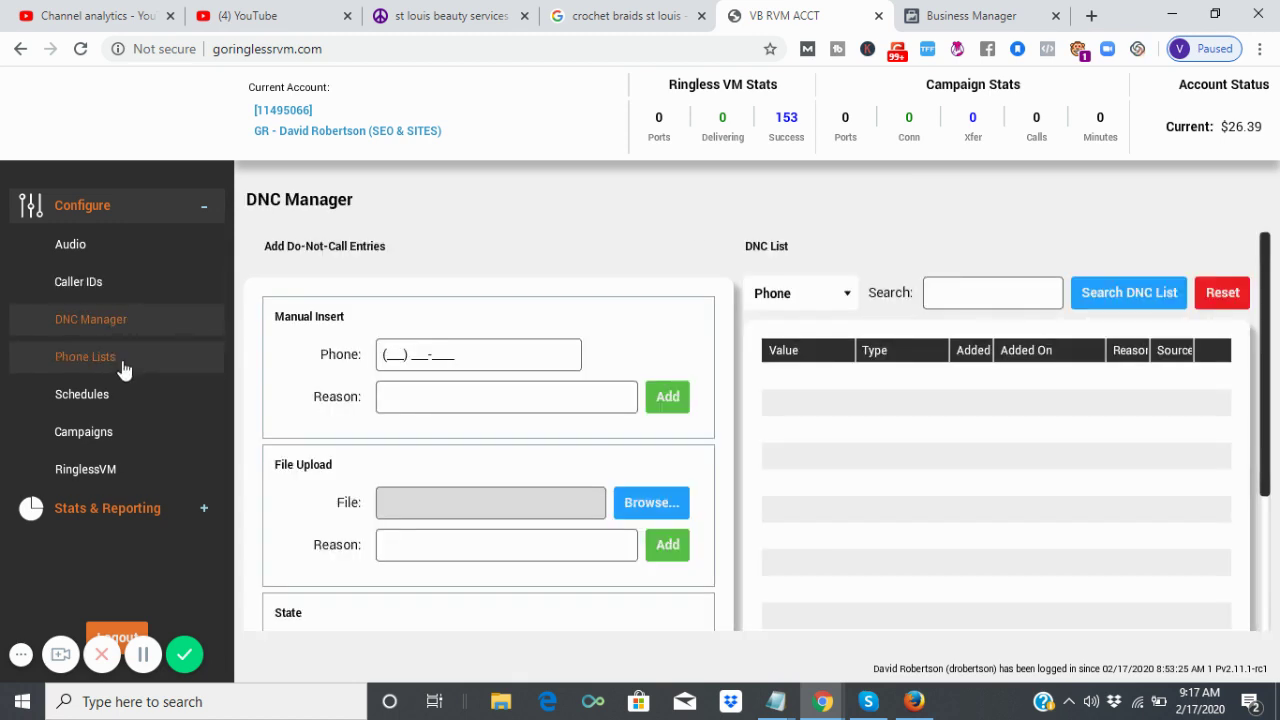
{"action": "left_click", "coordinate": [122, 360]}
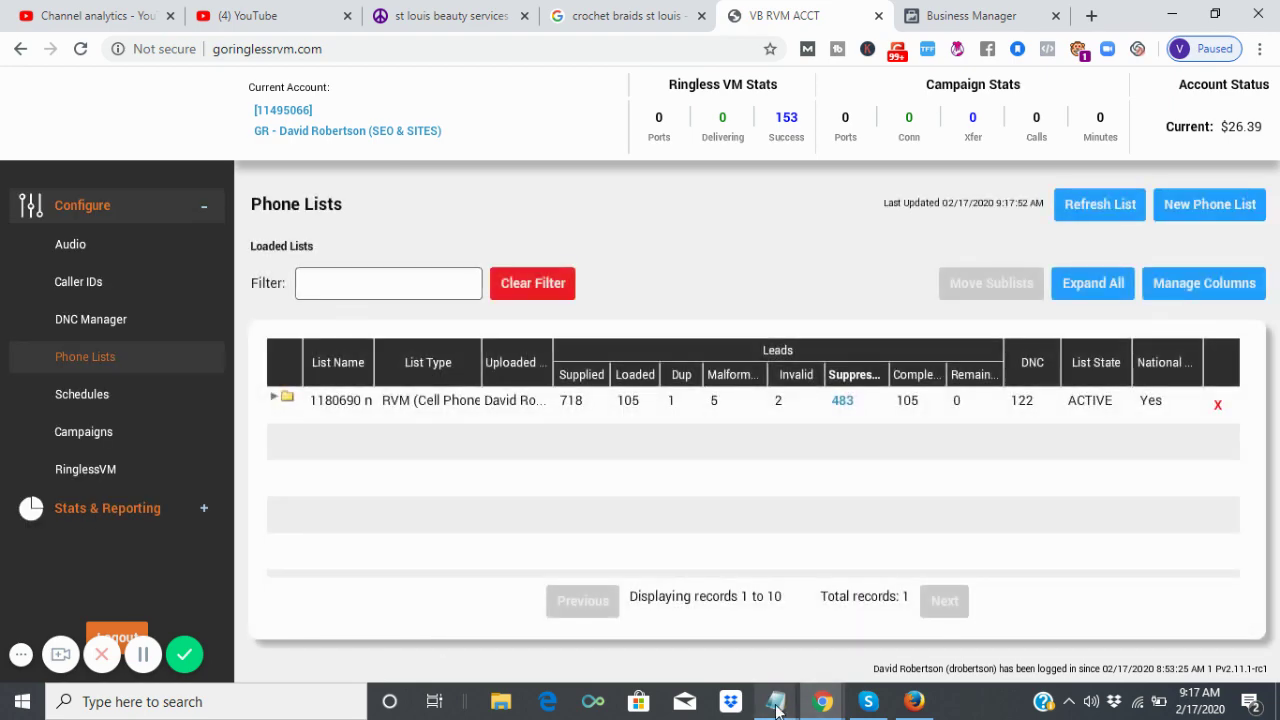
{"action": "mouse_move", "coordinate": [776, 701]}
{"action": "mouse_move", "coordinate": [851, 626]}
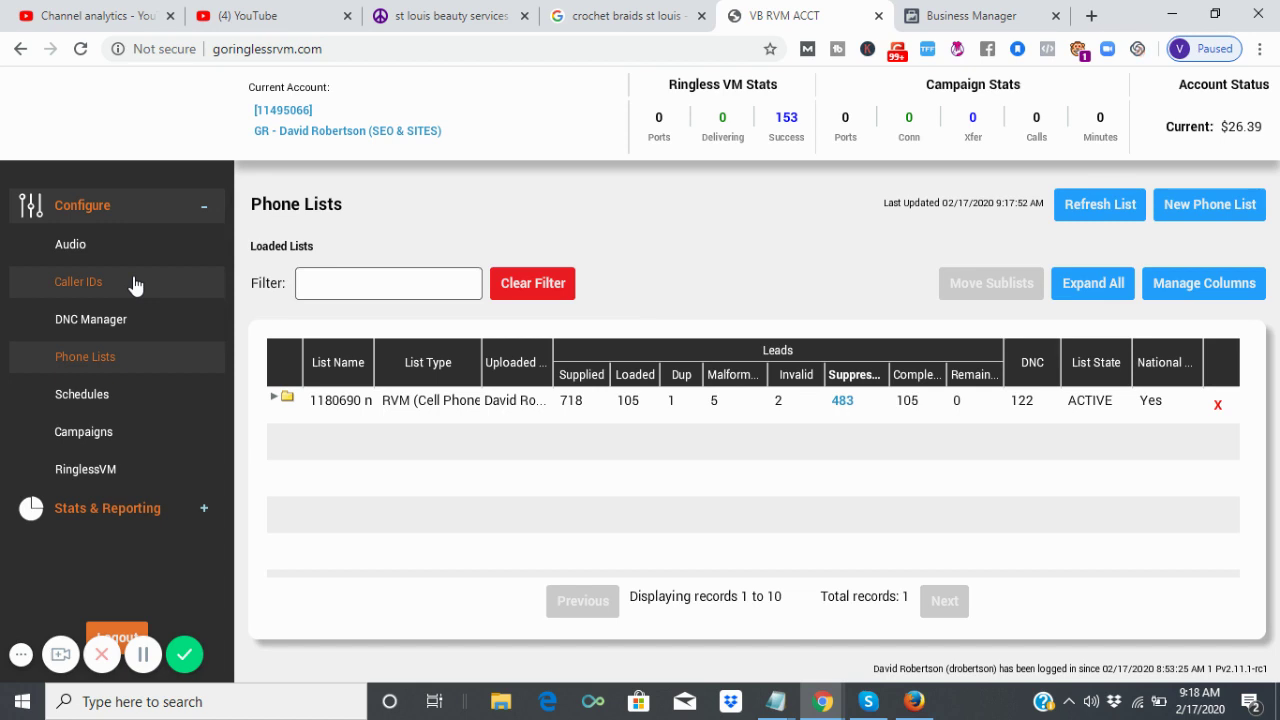
Open callfire.com in a new browser tab and go to its login page.
{"action": "left_click", "coordinate": [1090, 10]}
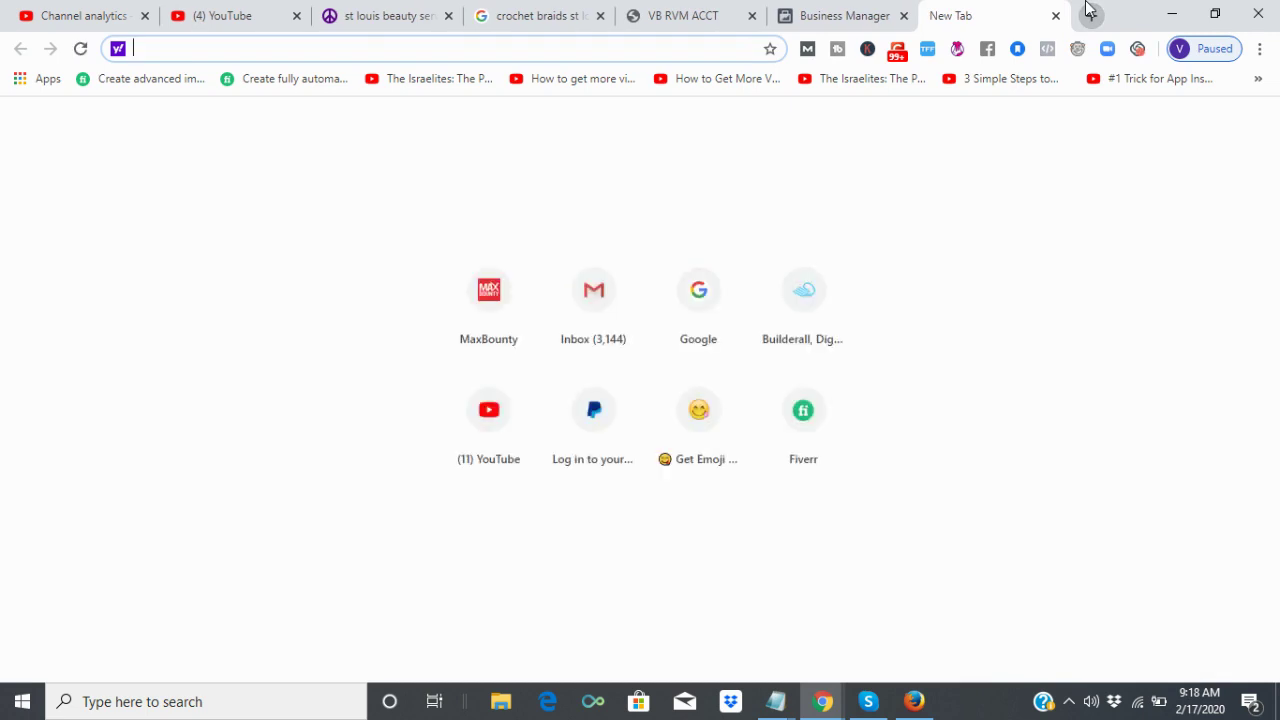
{"action": "type", "text": "callfire.com"}
{"action": "key", "text": "Return"}
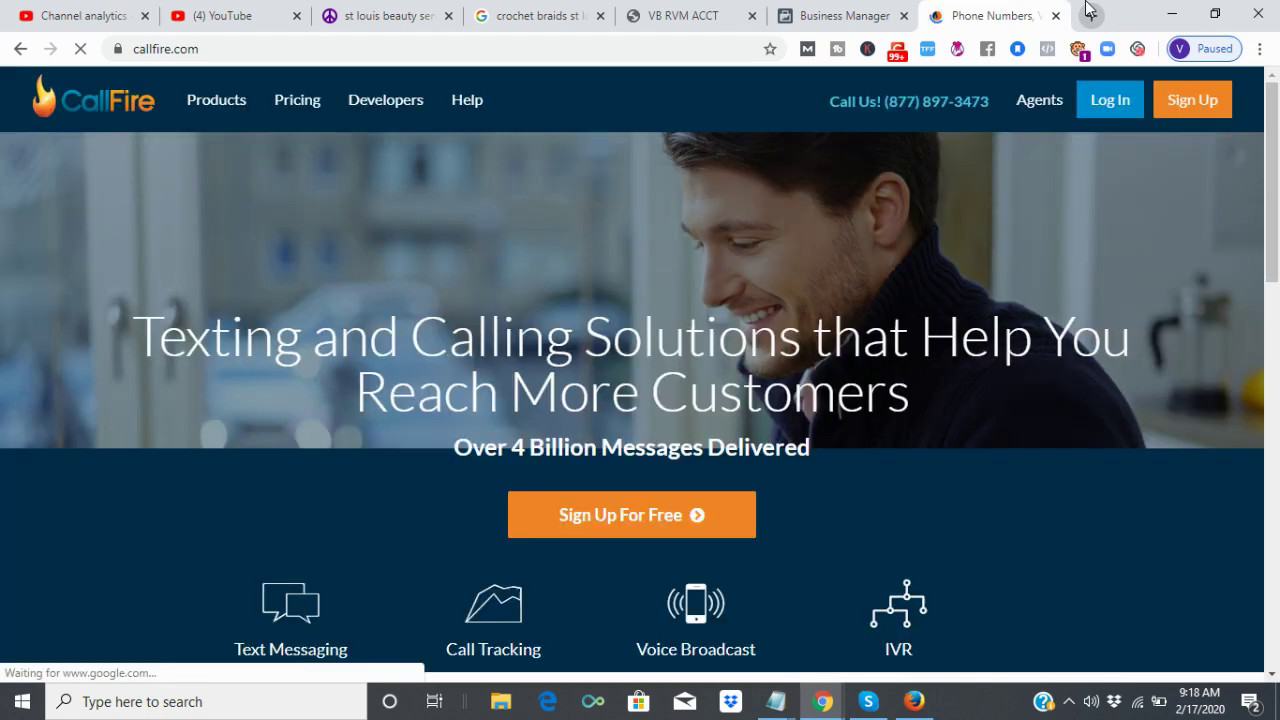
{"action": "left_click", "coordinate": [1110, 100]}
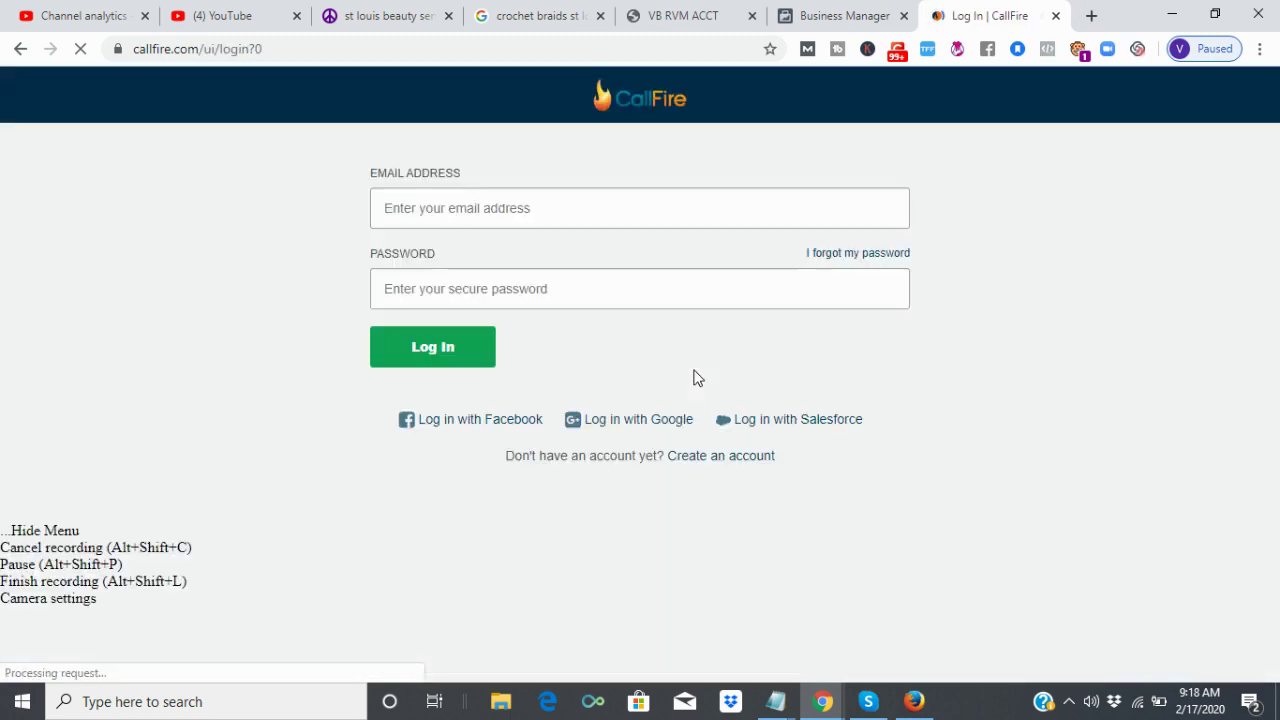
Log in to CallFire with the account's suggested e-mail address and the account password.
{"action": "left_click", "coordinate": [560, 217]}
{"action": "type", "text": "bf"}
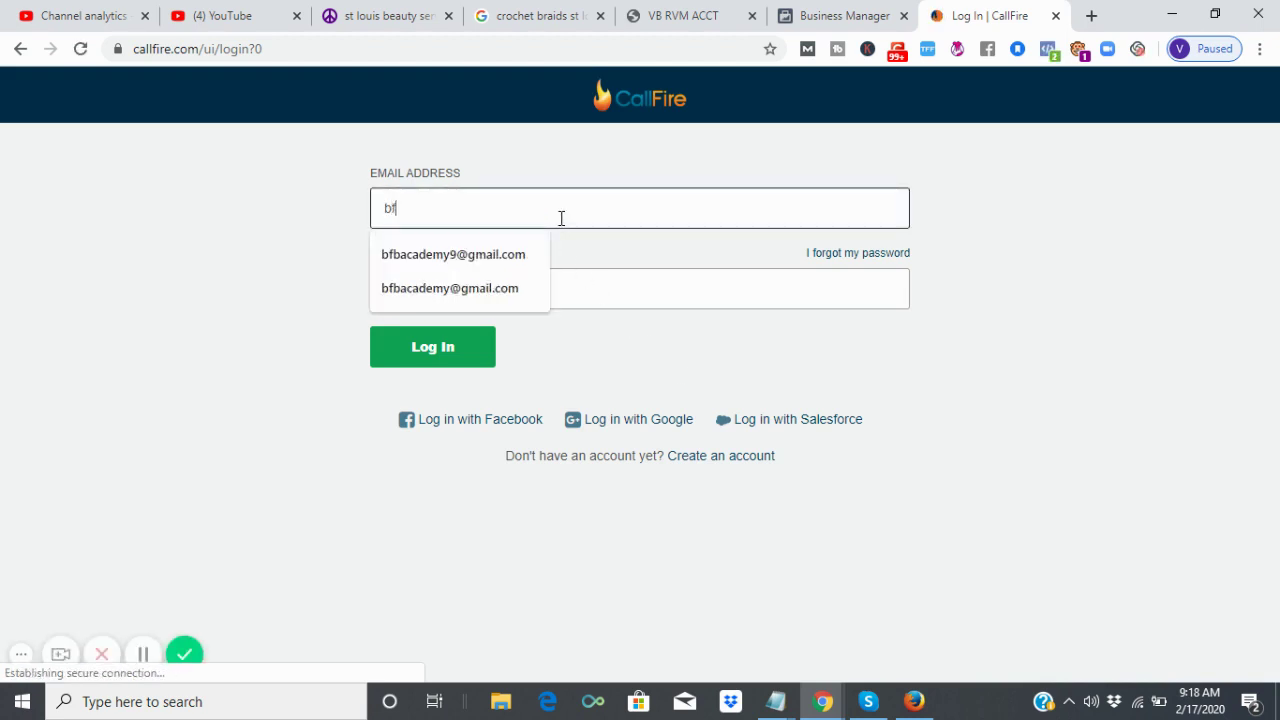
{"action": "left_click", "coordinate": [507, 254]}
{"action": "left_click", "coordinate": [492, 277]}
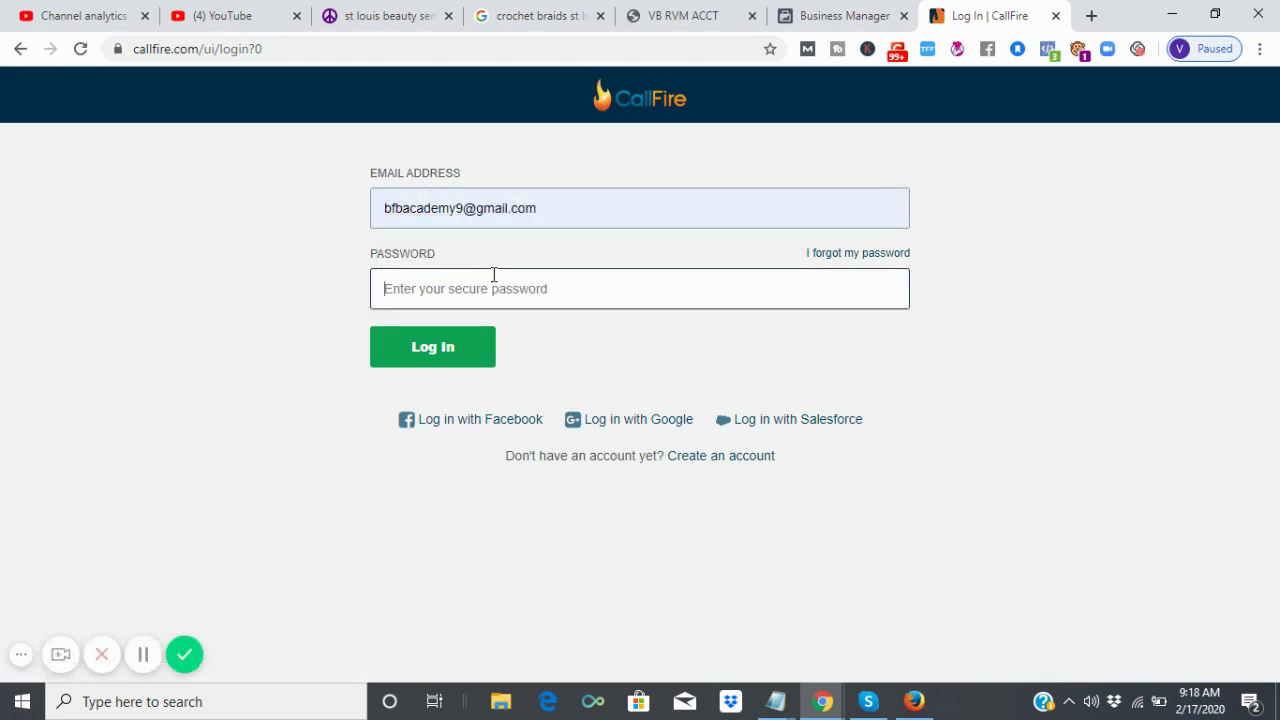
{"action": "type", "text": "•••••••••••"}
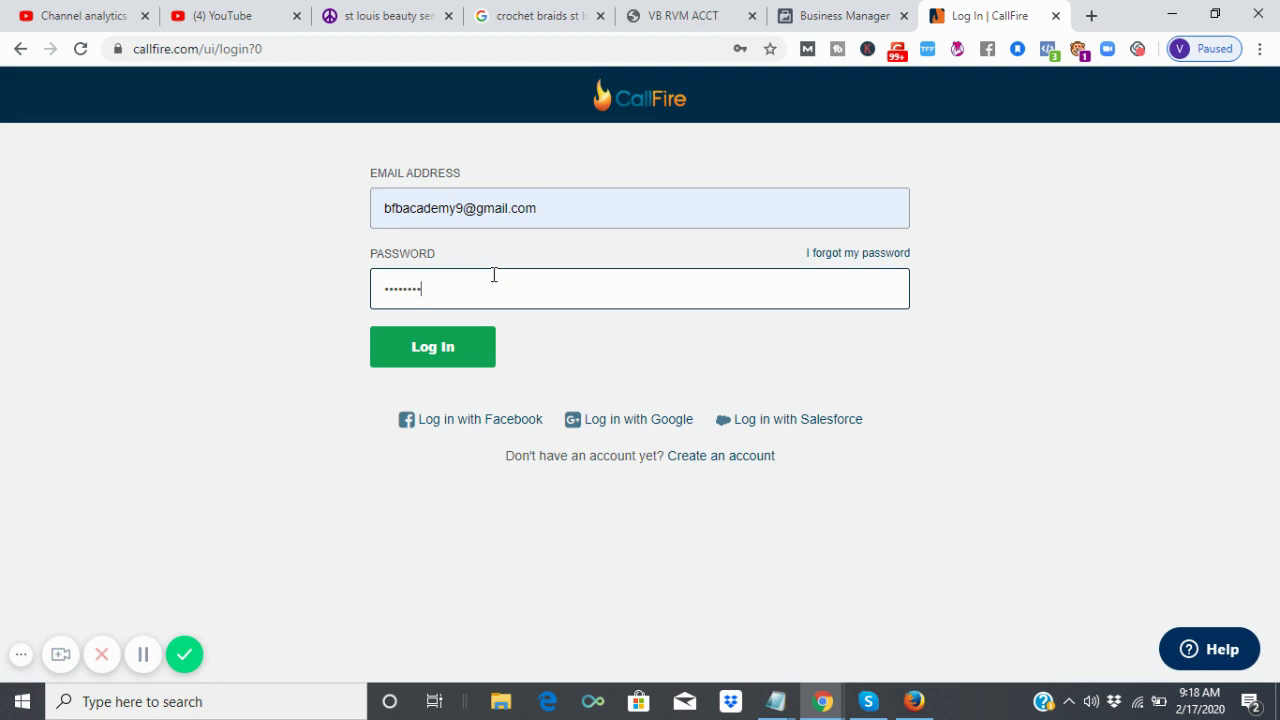
{"action": "key", "text": "Return"}
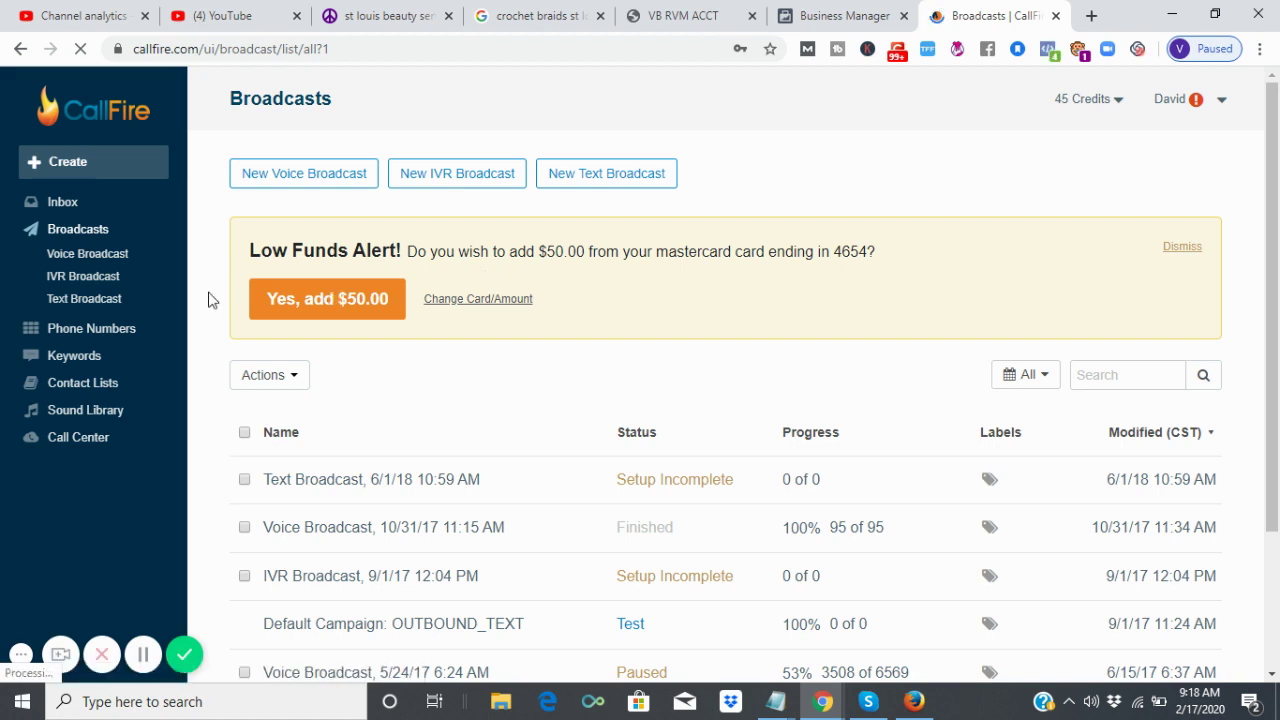
Review the Phone Numbers list in CallFire, checking the ringless voicemail account's phone lists in between.
{"action": "left_click", "coordinate": [116, 338]}
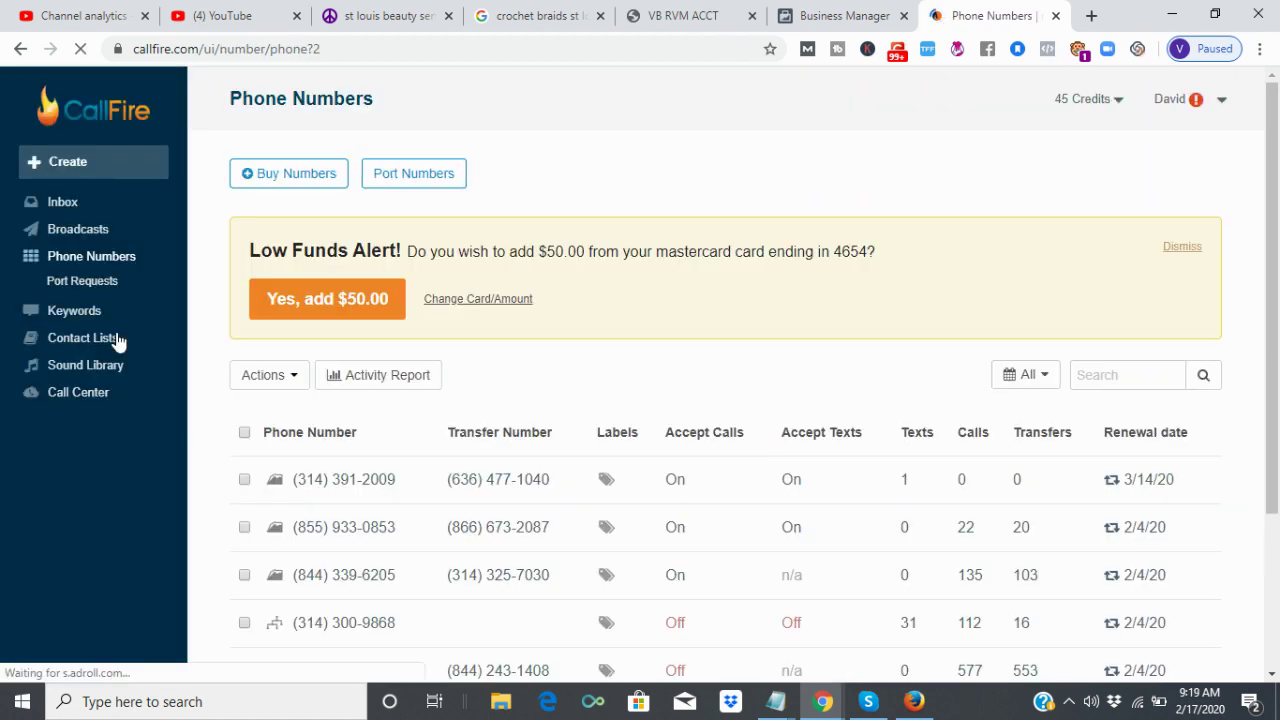
{"action": "scroll", "coordinate": [1278, 390], "scroll_direction": "down", "scroll_amount": 2}
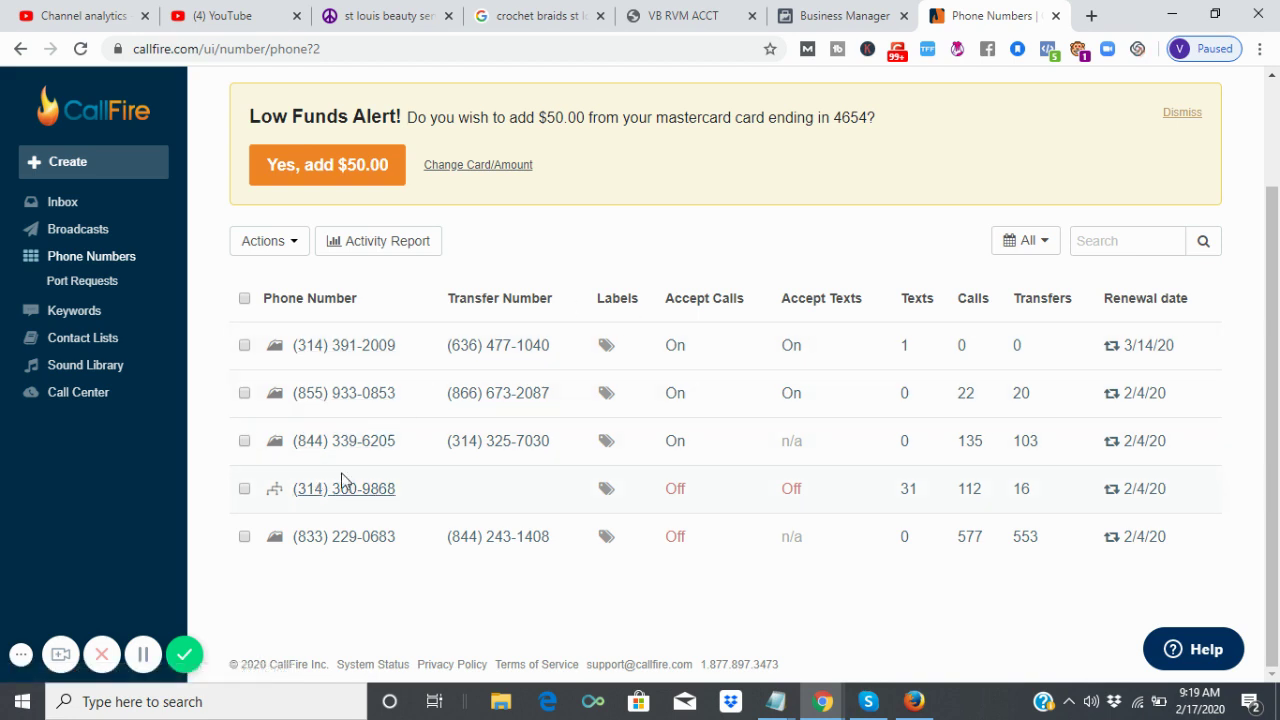
{"action": "left_click", "coordinate": [808, 12]}
{"action": "left_click", "coordinate": [717, 10]}
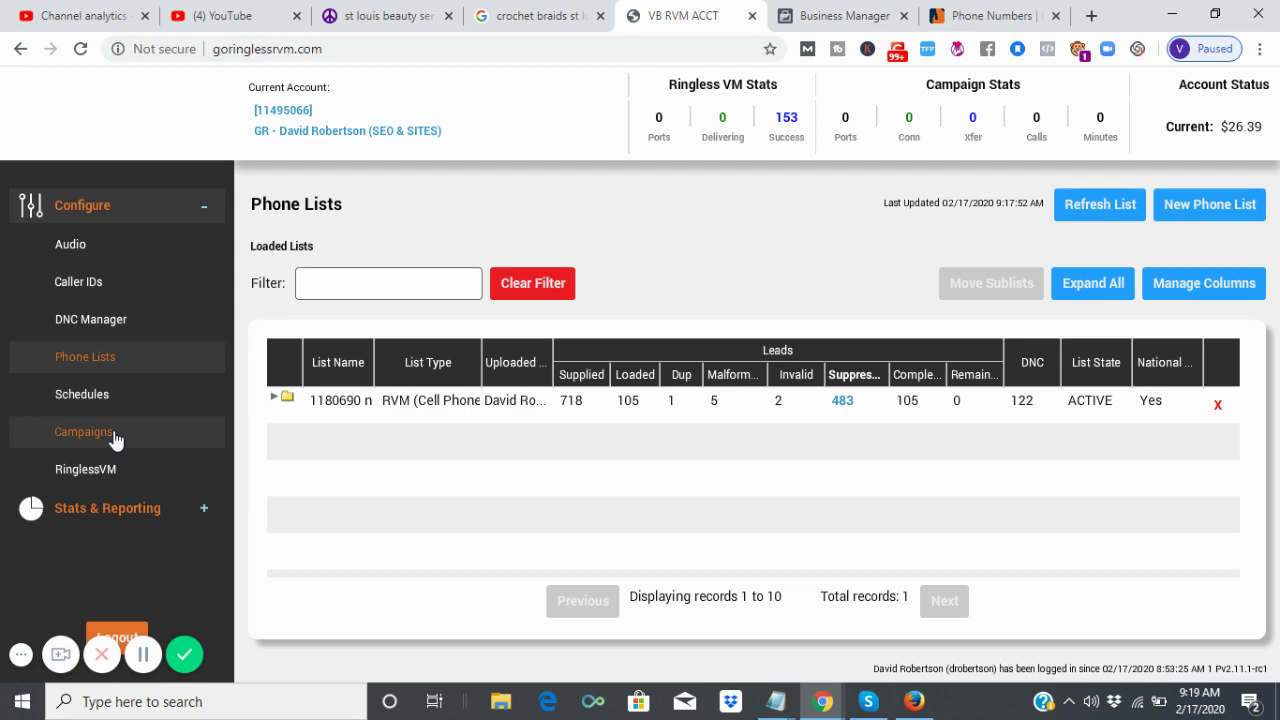
{"action": "left_click", "coordinate": [900, 14]}
{"action": "left_click", "coordinate": [970, 10]}
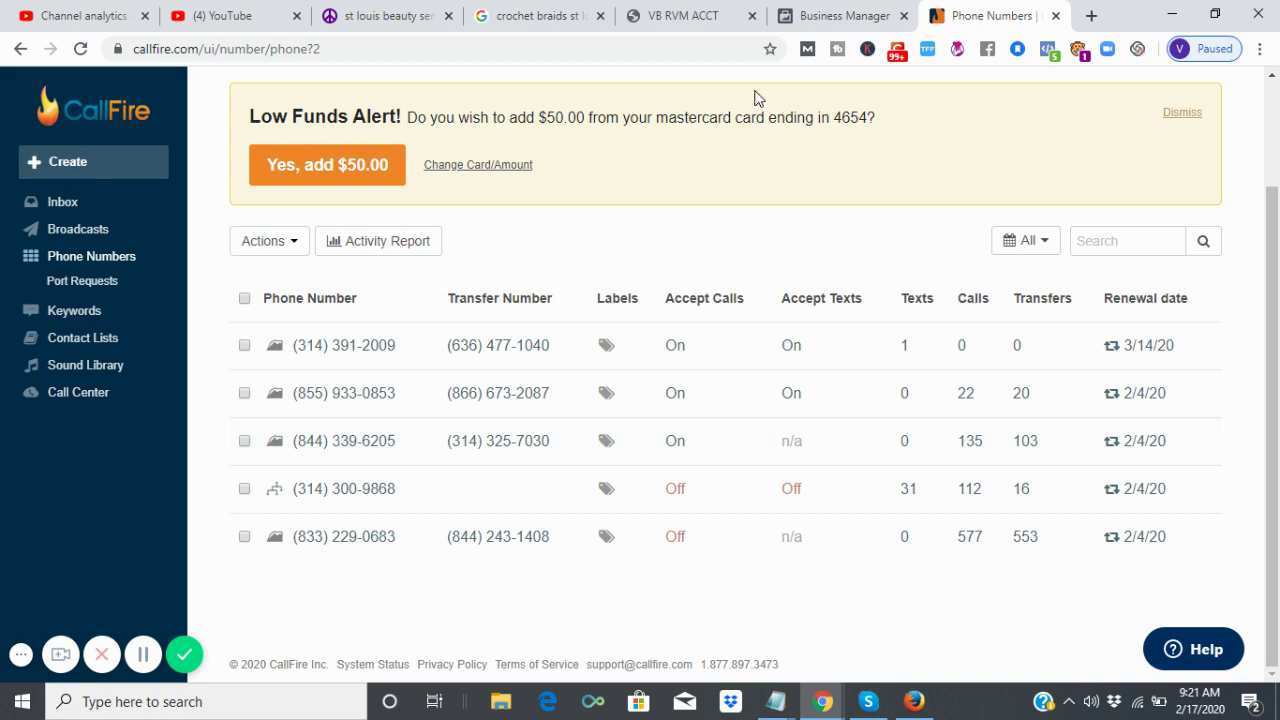
Switch to Facebook Business Manager and open the backnforthlimoads1 ad account in Ads Manager.
{"action": "left_click", "coordinate": [700, 15]}
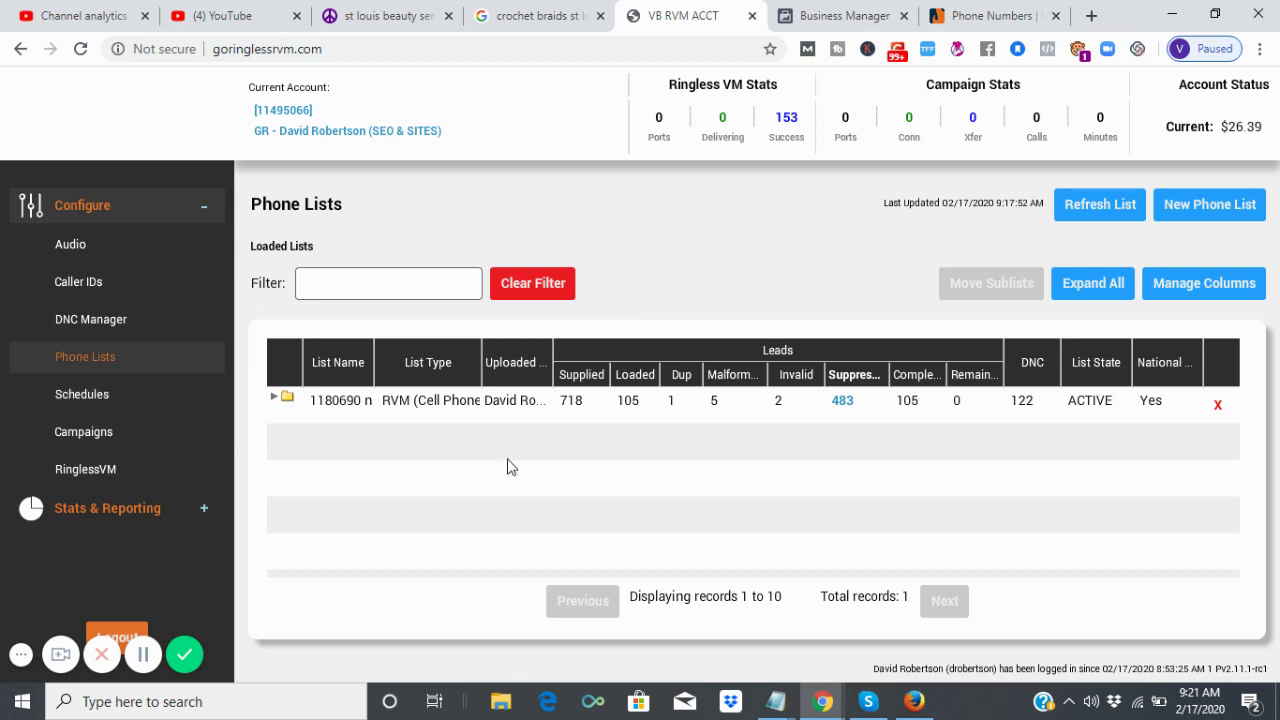
{"action": "left_click", "coordinate": [800, 15]}
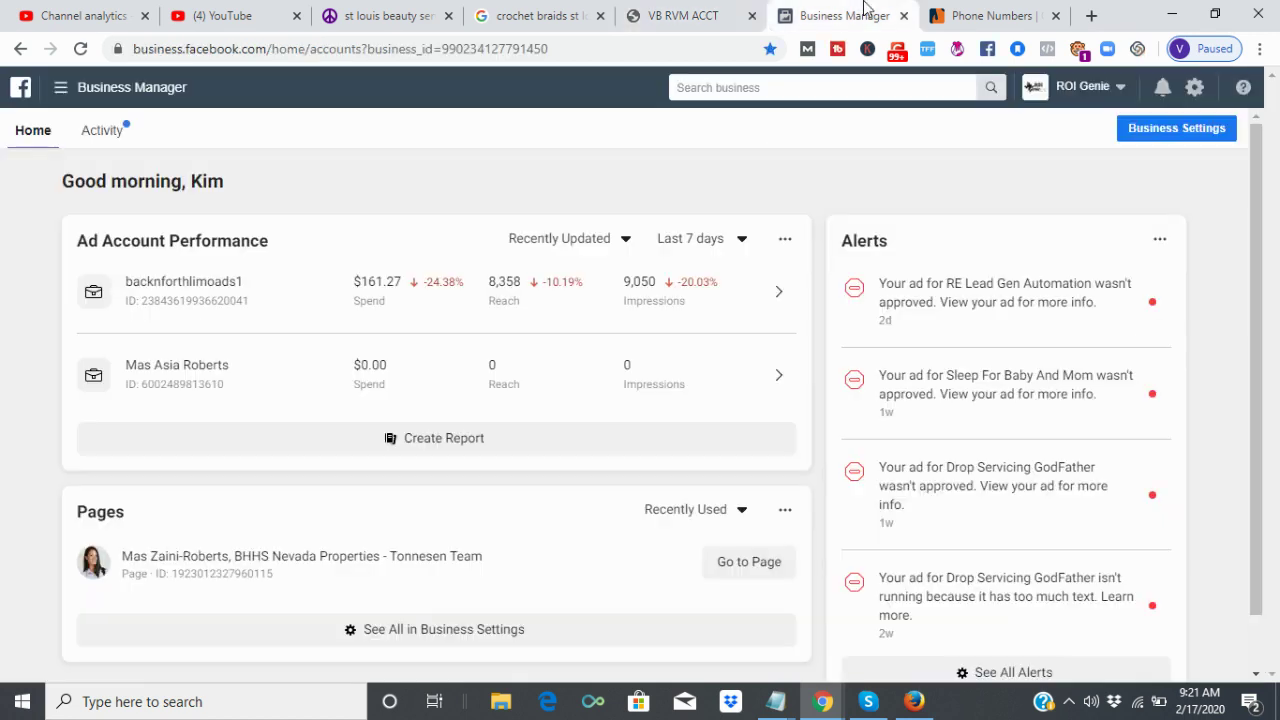
{"action": "left_click", "coordinate": [195, 289]}
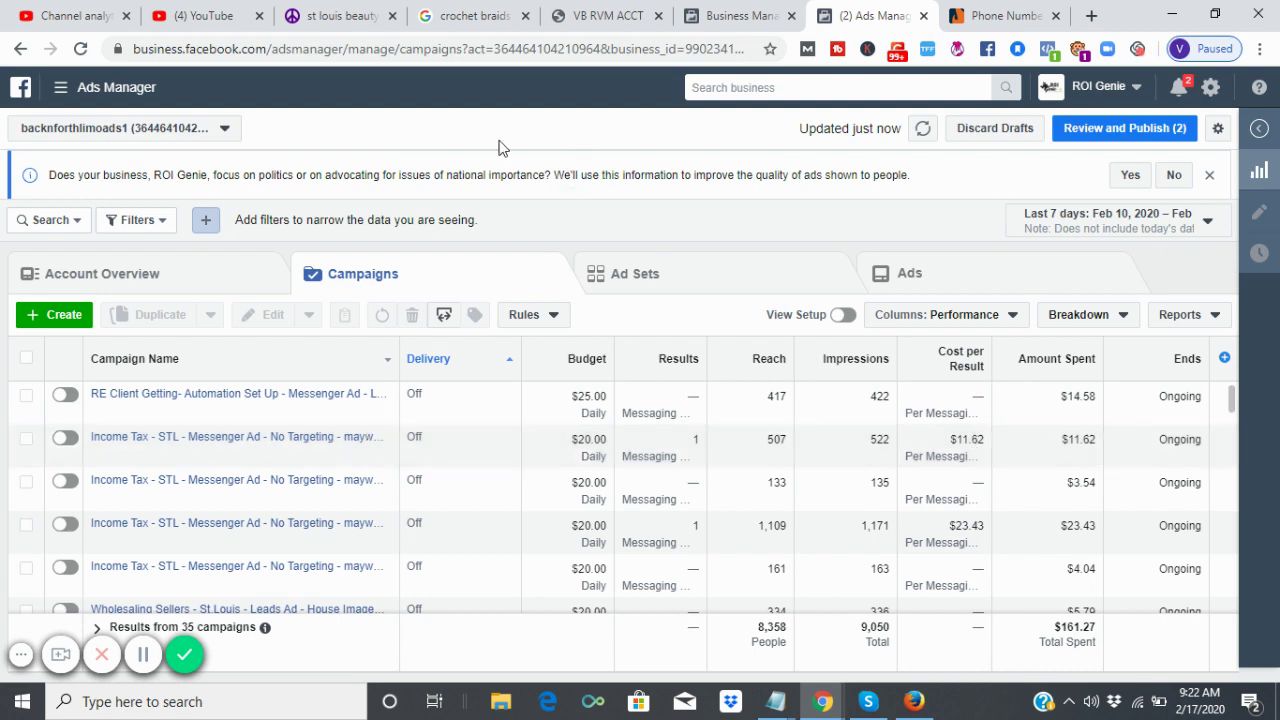
Start a new ad campaign in the account and choose Messages as its marketing objective.
{"action": "left_click", "coordinate": [57, 318]}
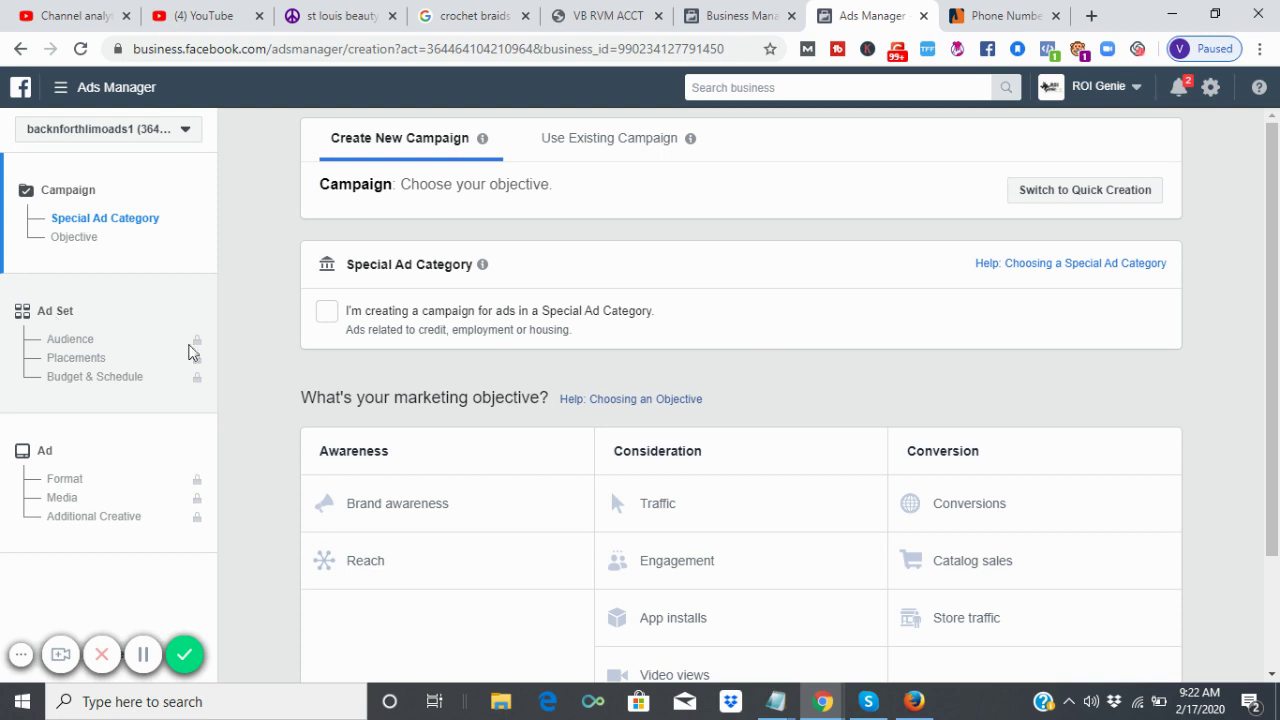
{"action": "left_click_drag", "start_coordinate": [1276, 345], "coordinate": [1278, 520]}
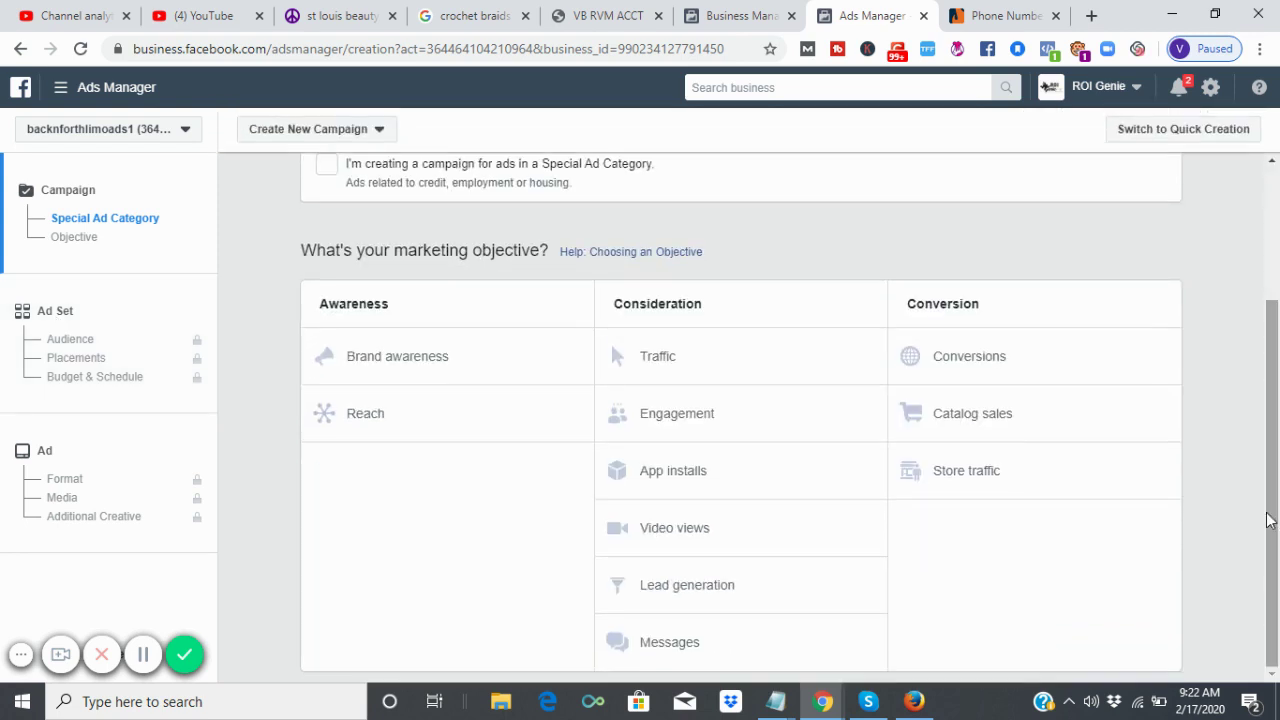
{"action": "left_click", "coordinate": [697, 652]}
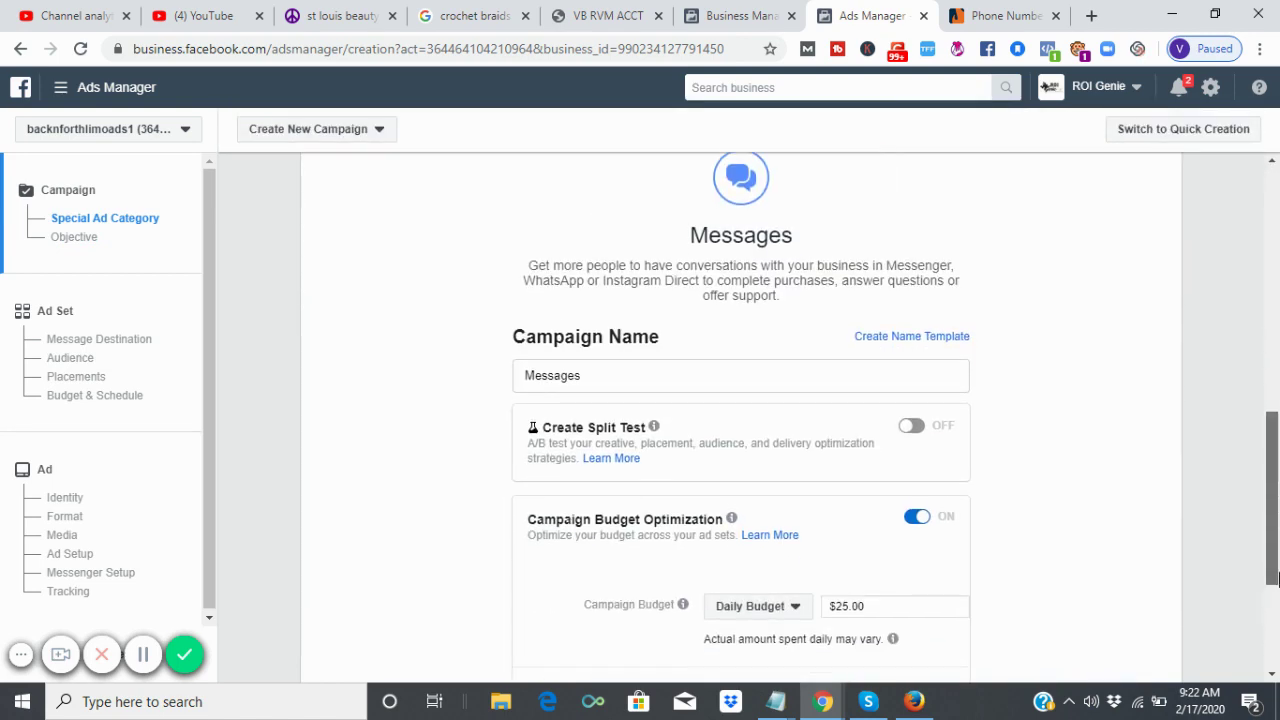
Dismiss the campaign budget notice and continue to the ad set, keeping the campaign name Messages and the $25.00 daily budget.
{"action": "left_click_drag", "start_coordinate": [1278, 543], "coordinate": [1278, 585]}
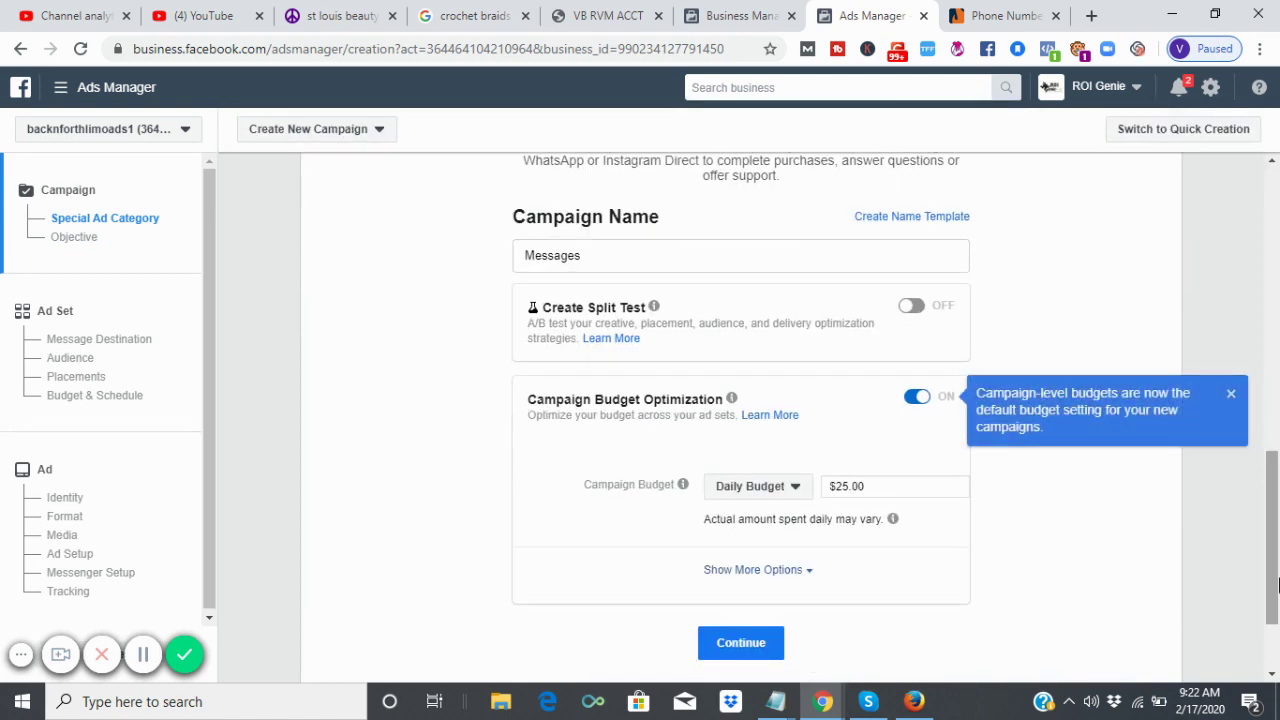
{"action": "left_click", "coordinate": [1231, 396]}
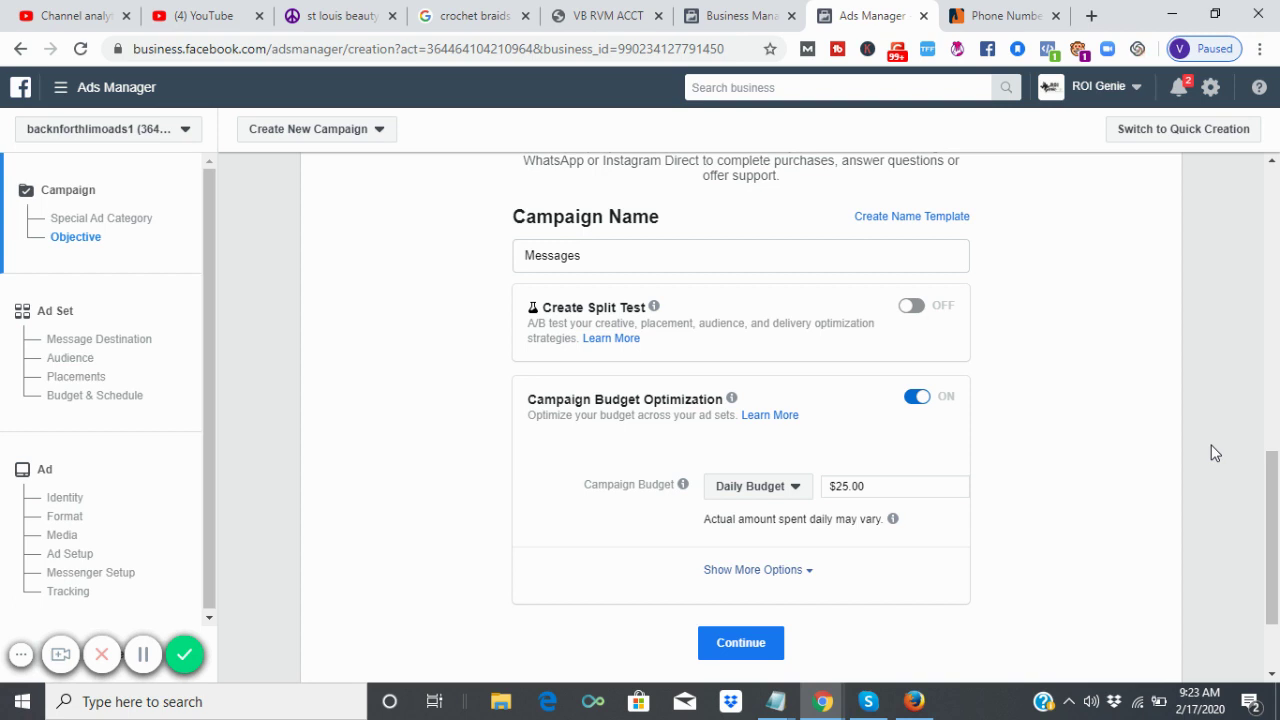
{"action": "scroll", "coordinate": [1215, 453], "scroll_direction": "down", "scroll_amount": 3}
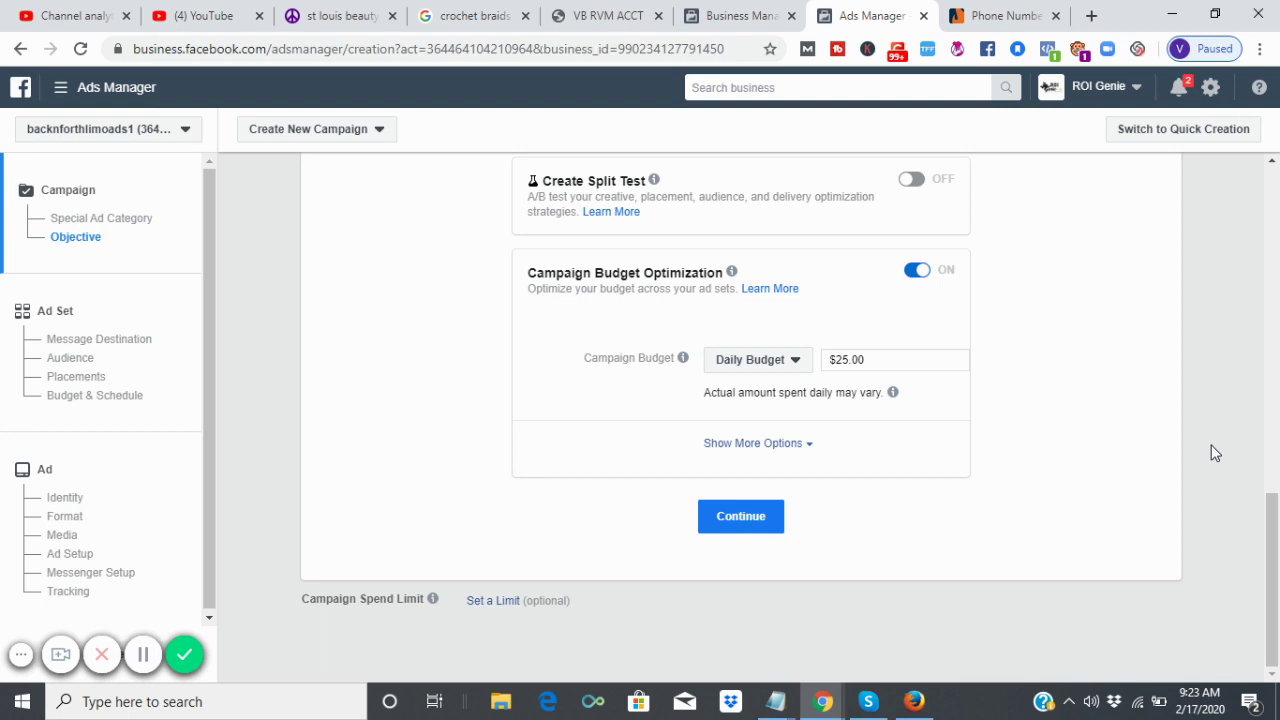
{"action": "left_click", "coordinate": [737, 528]}
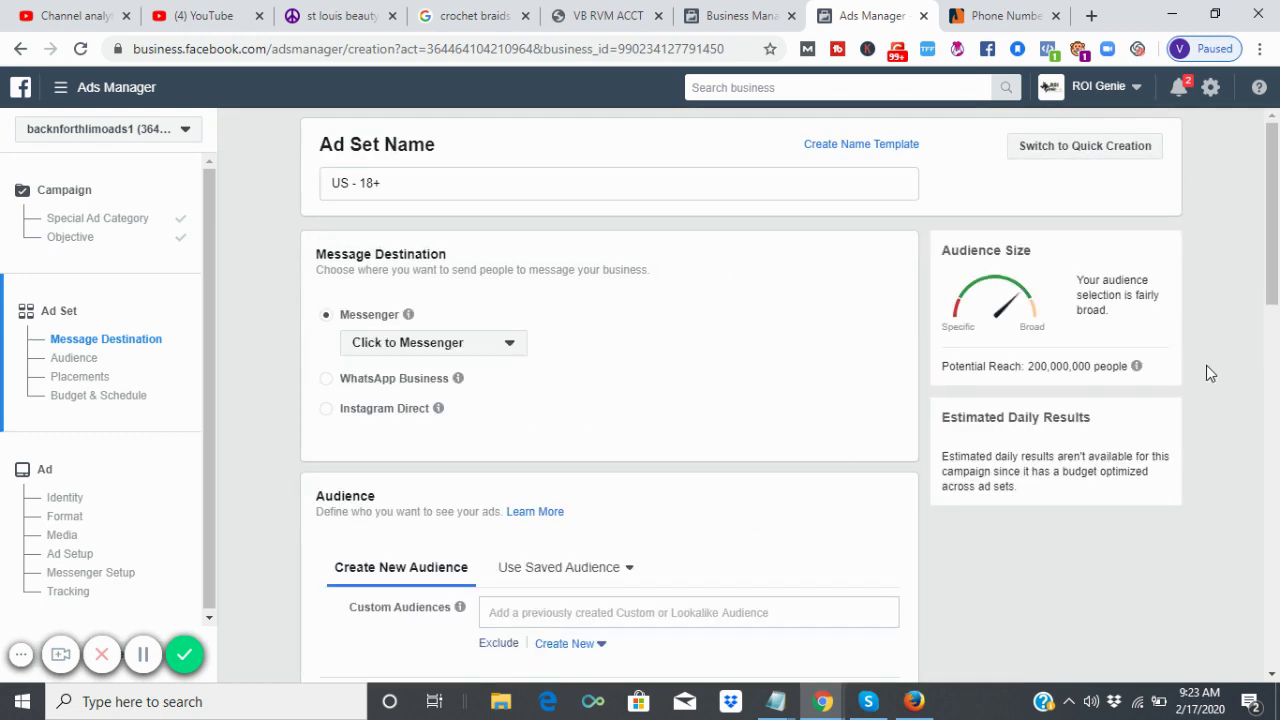
Set the ad set's audience location to St. Louis, Missouri.
{"action": "scroll", "coordinate": [1206, 373], "scroll_direction": "down", "scroll_amount": 1}
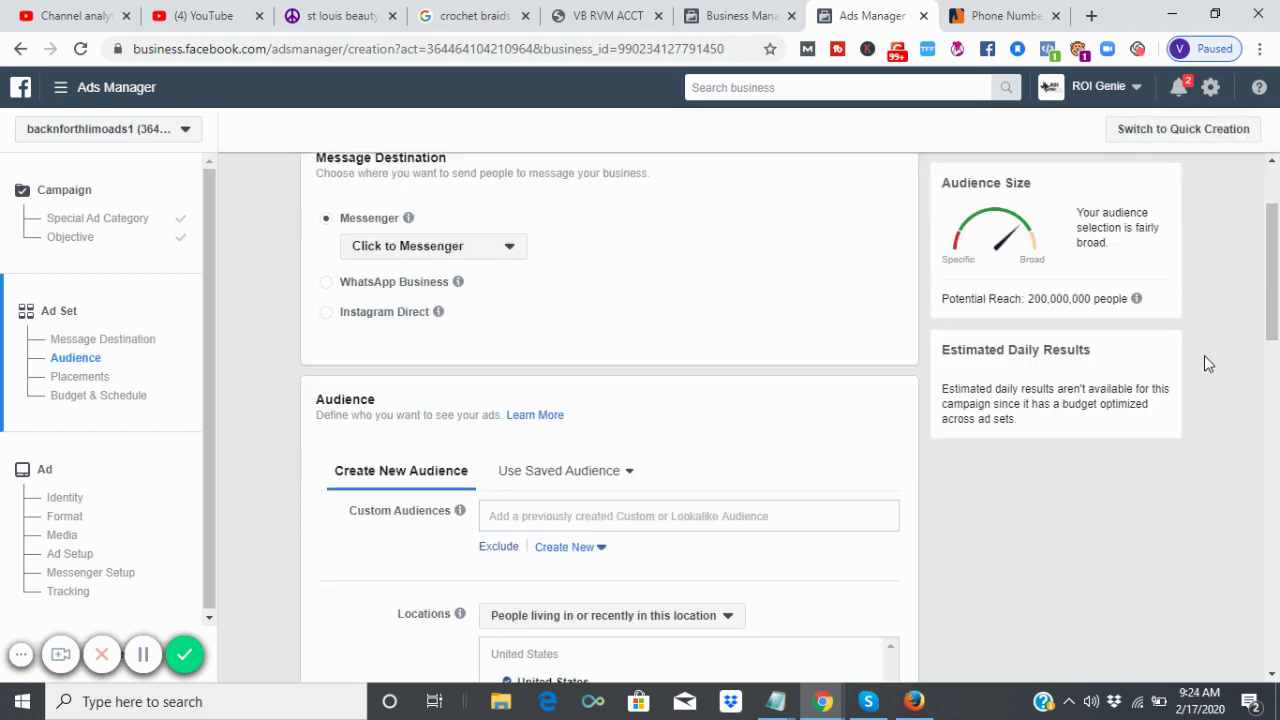
{"action": "scroll", "coordinate": [1204, 356], "scroll_direction": "down", "scroll_amount": 3}
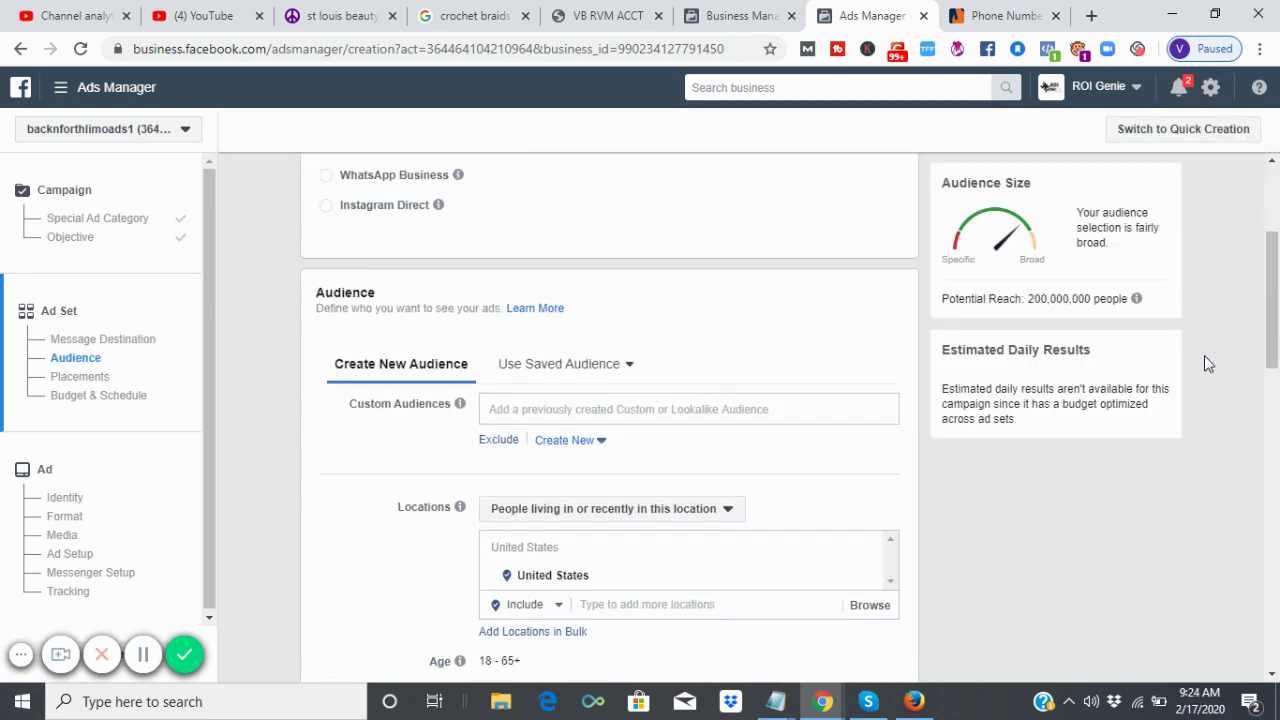
{"action": "scroll", "coordinate": [1206, 363], "scroll_direction": "down", "scroll_amount": 2}
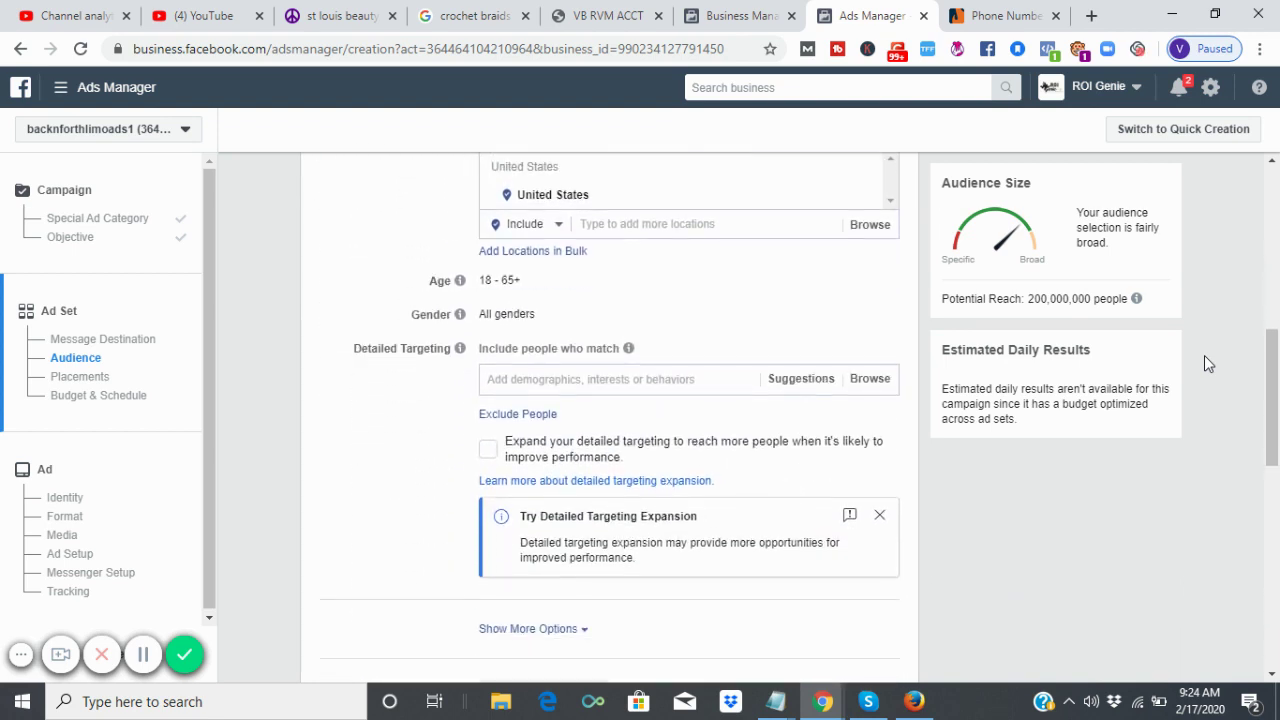
{"action": "scroll", "coordinate": [1204, 364], "scroll_direction": "up", "scroll_amount": 1}
{"action": "left_click", "coordinate": [680, 224]}
{"action": "type", "text": "s"}
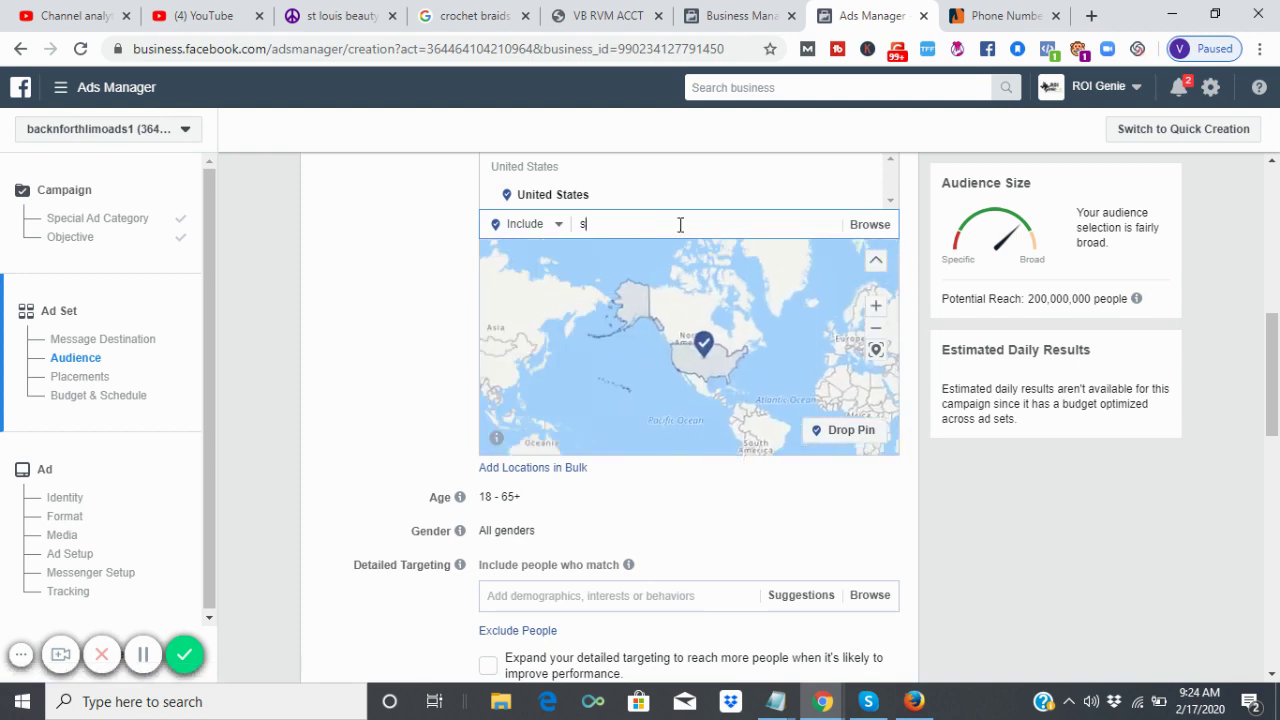
{"action": "type", "text": "t.louis"}
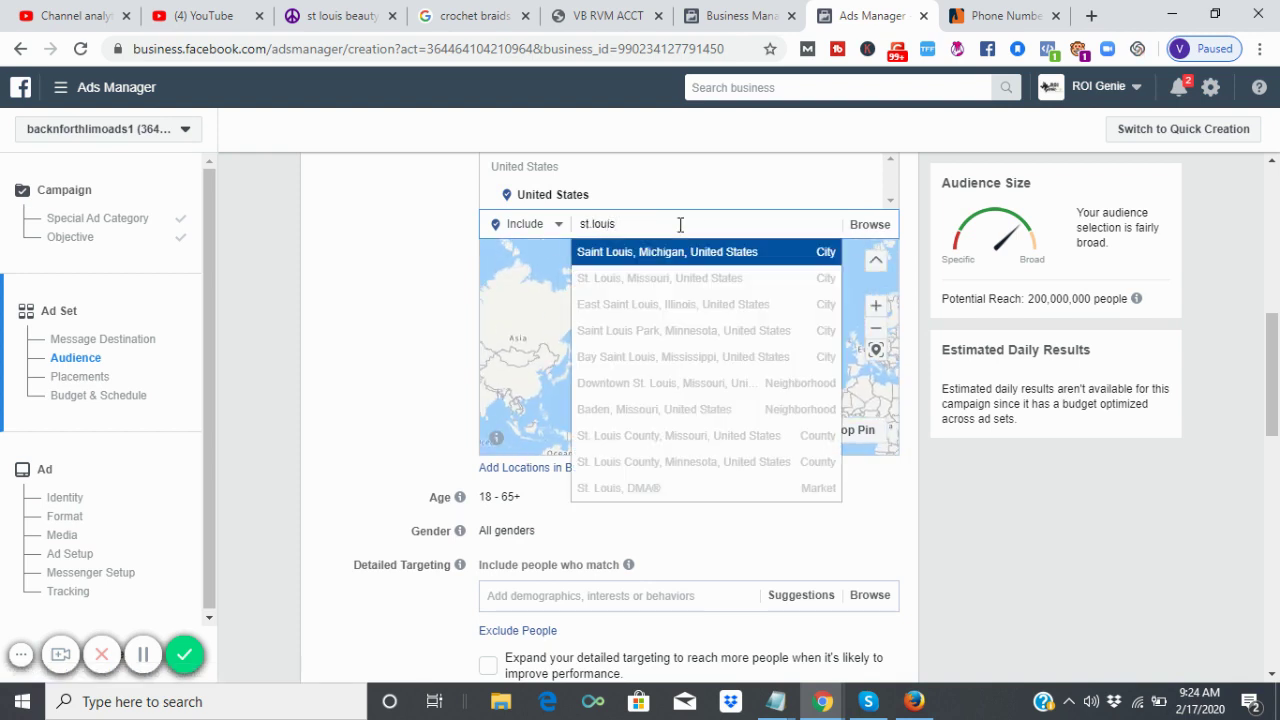
{"action": "left_click", "coordinate": [698, 280]}
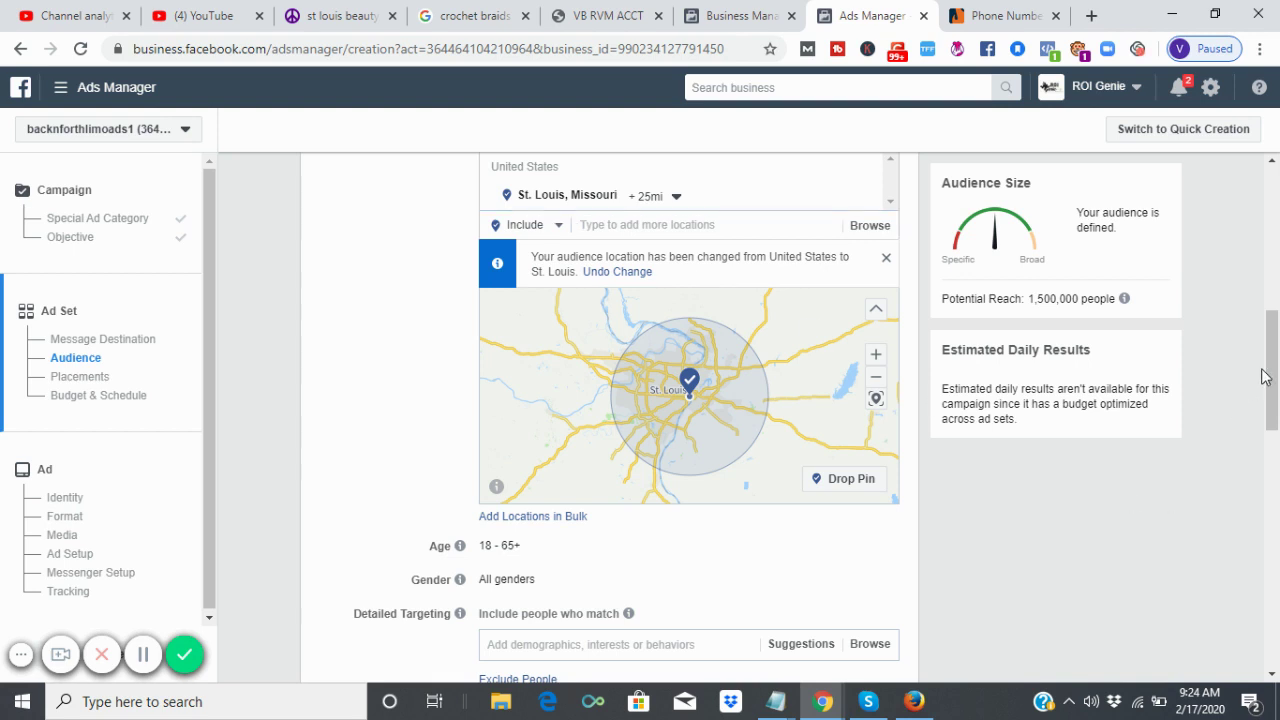
Open the audience's age range for editing and restrict the gender to Women.
{"action": "left_click_drag", "start_coordinate": [1268, 380], "coordinate": [1268, 426]}
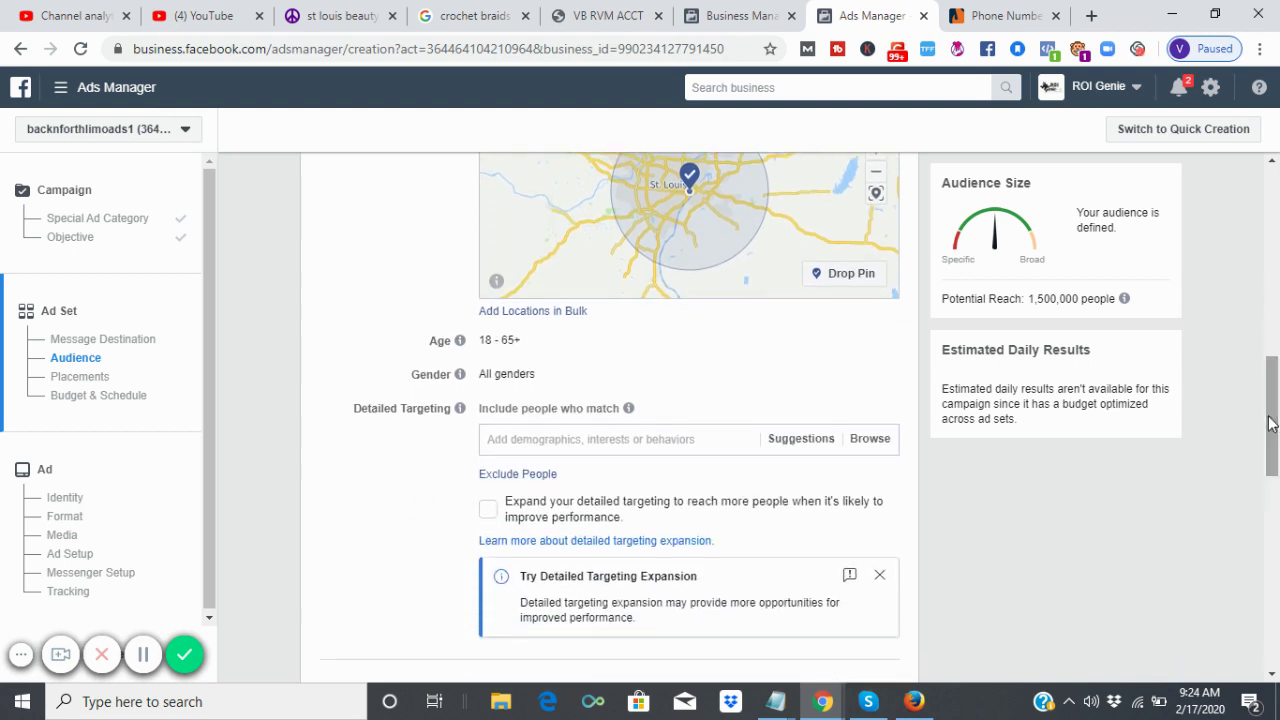
{"action": "left_click", "coordinate": [872, 343]}
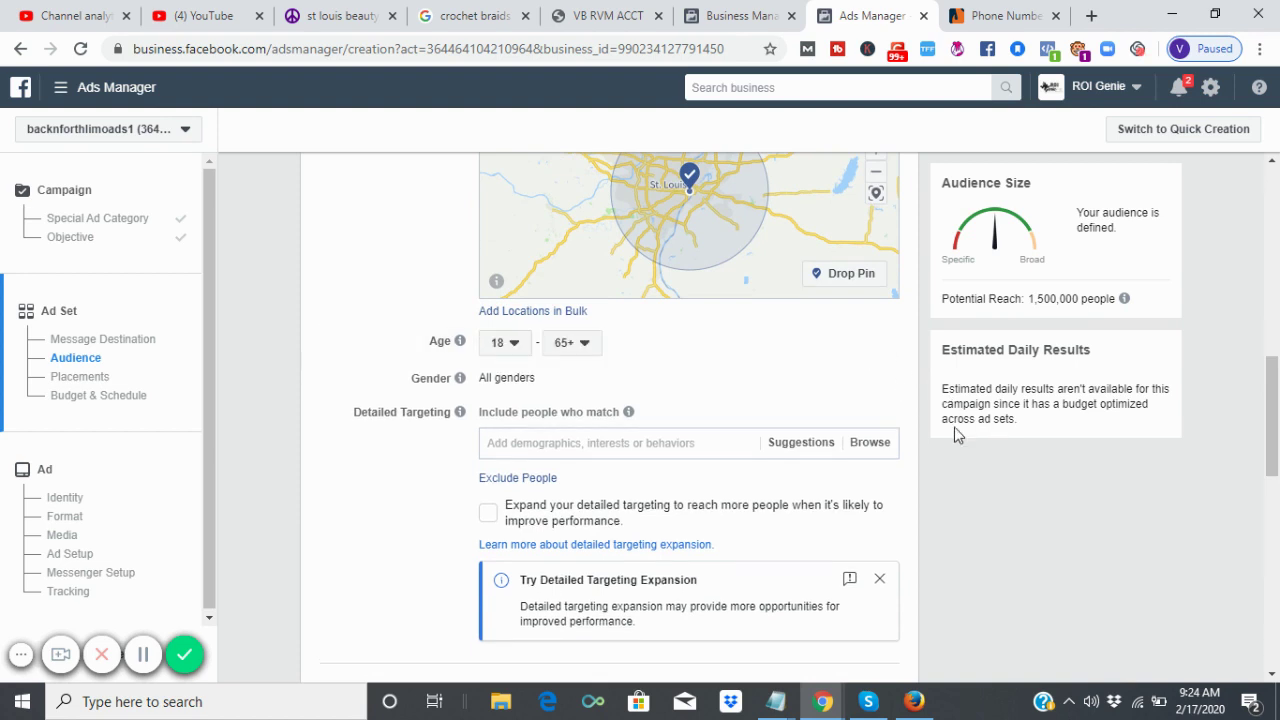
{"action": "left_click", "coordinate": [876, 386]}
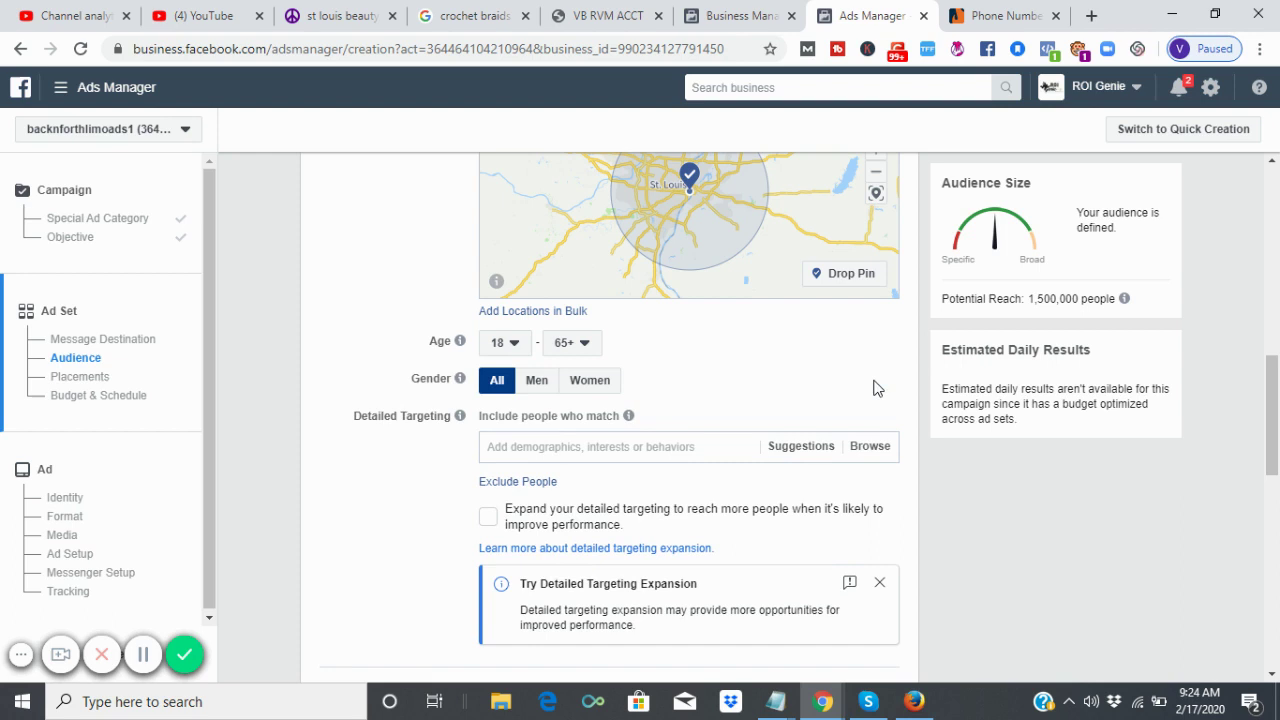
{"action": "left_click", "coordinate": [601, 384]}
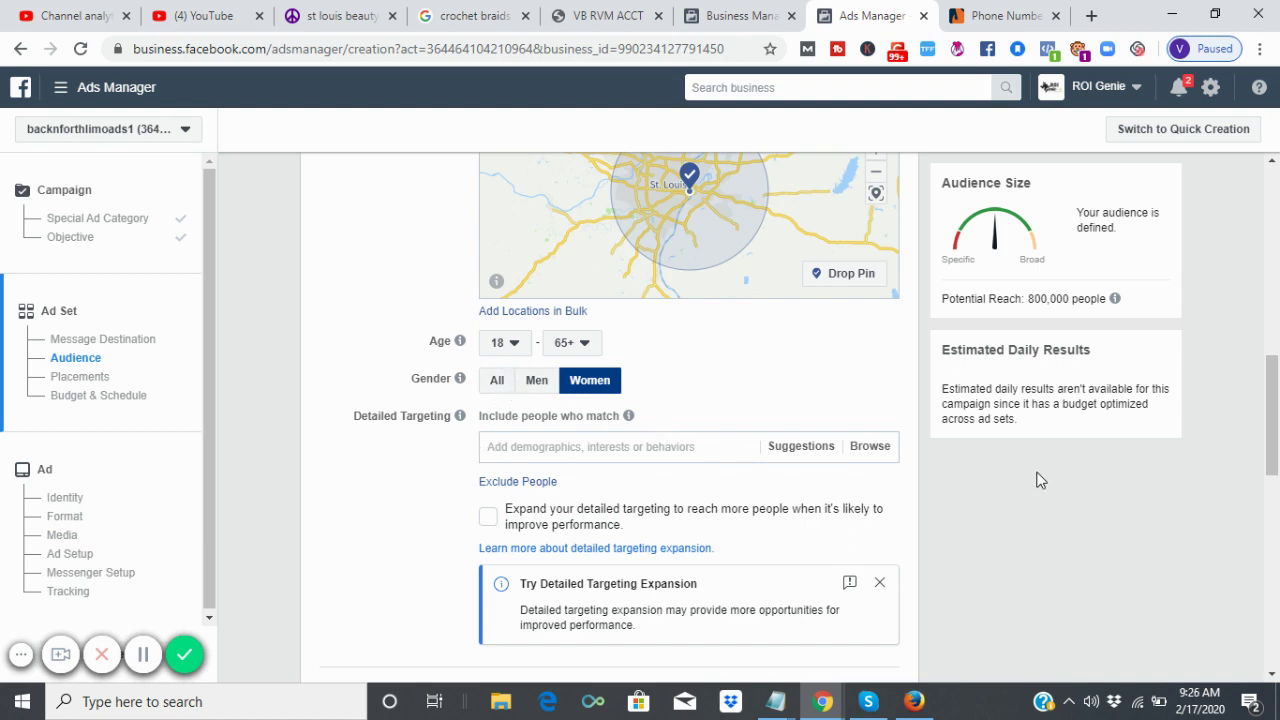
Add the interests Natural Hair Mag and natural hair to the audience's detailed targeting.
{"action": "left_click", "coordinate": [661, 446]}
{"action": "type", "text": "n"}
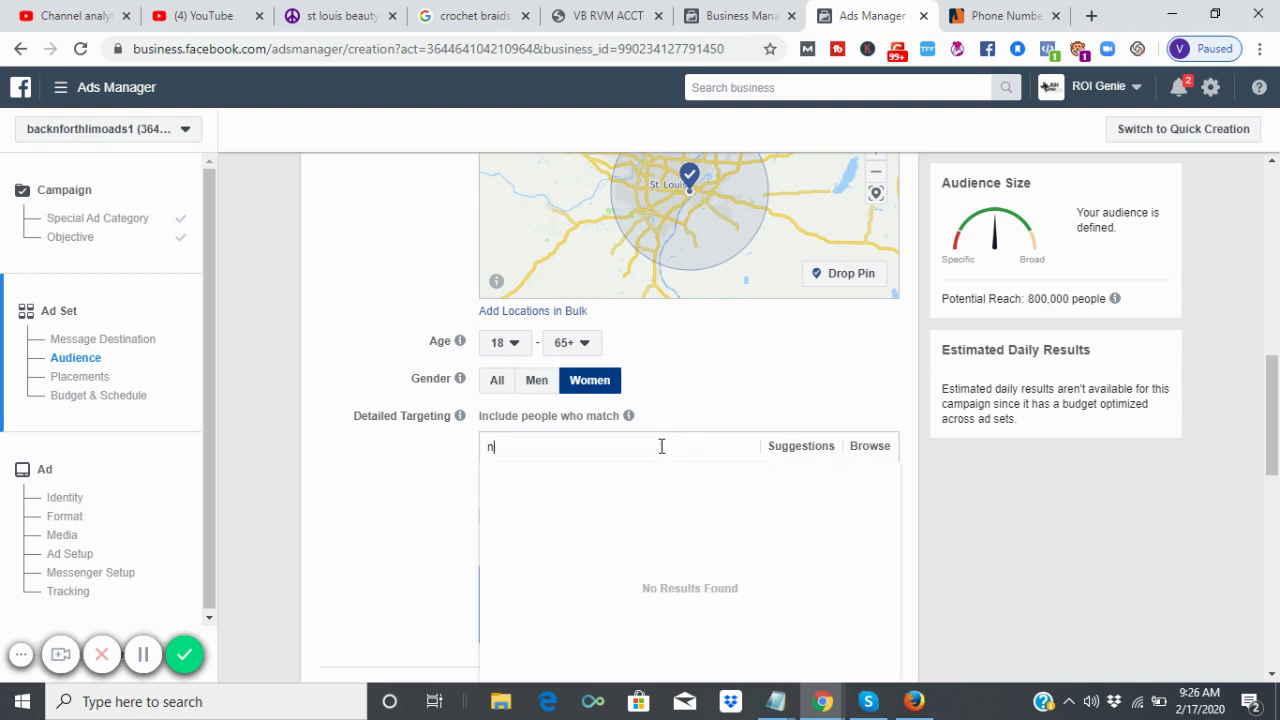
{"action": "type", "text": "atural hair"}
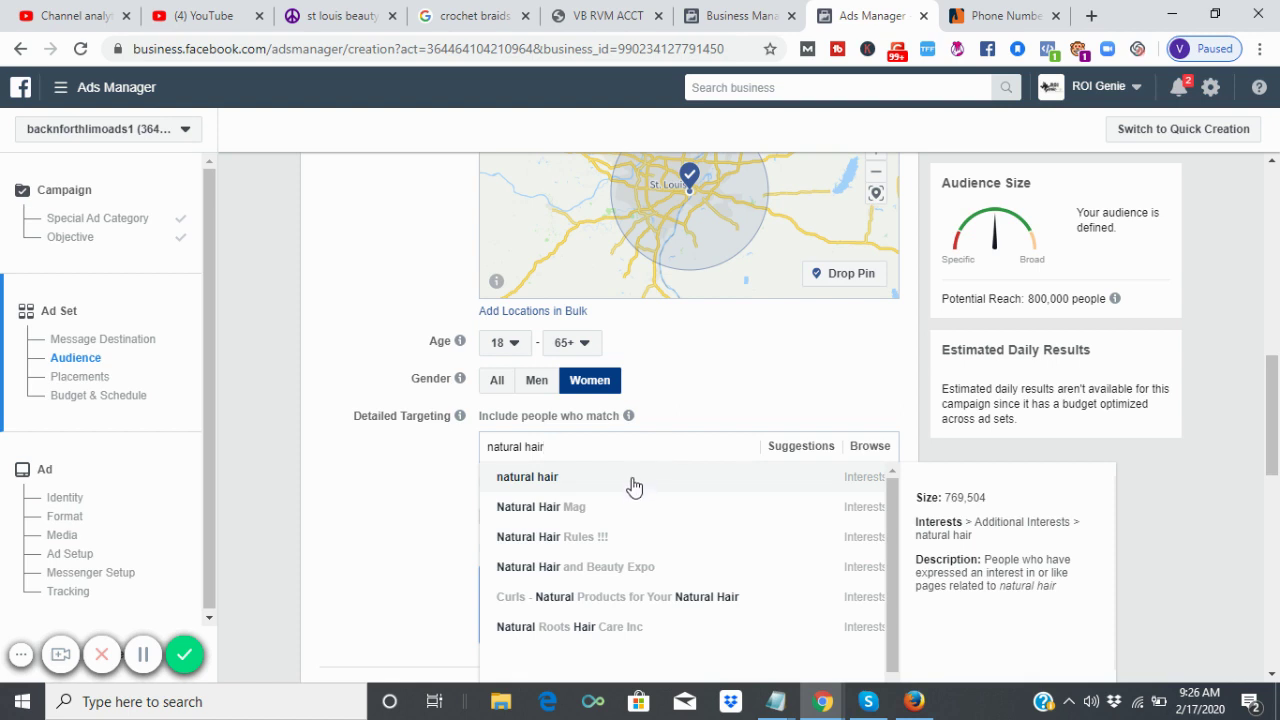
{"action": "left_click", "coordinate": [641, 507]}
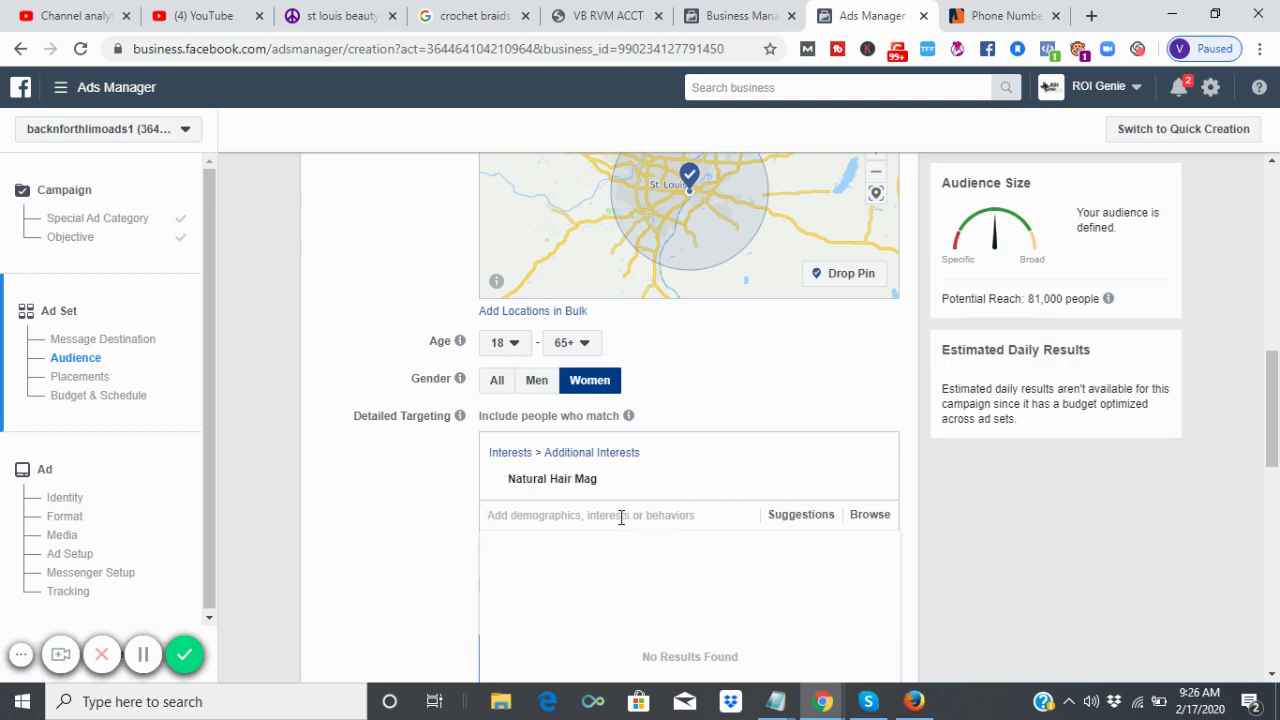
{"action": "type", "text": "natural "}
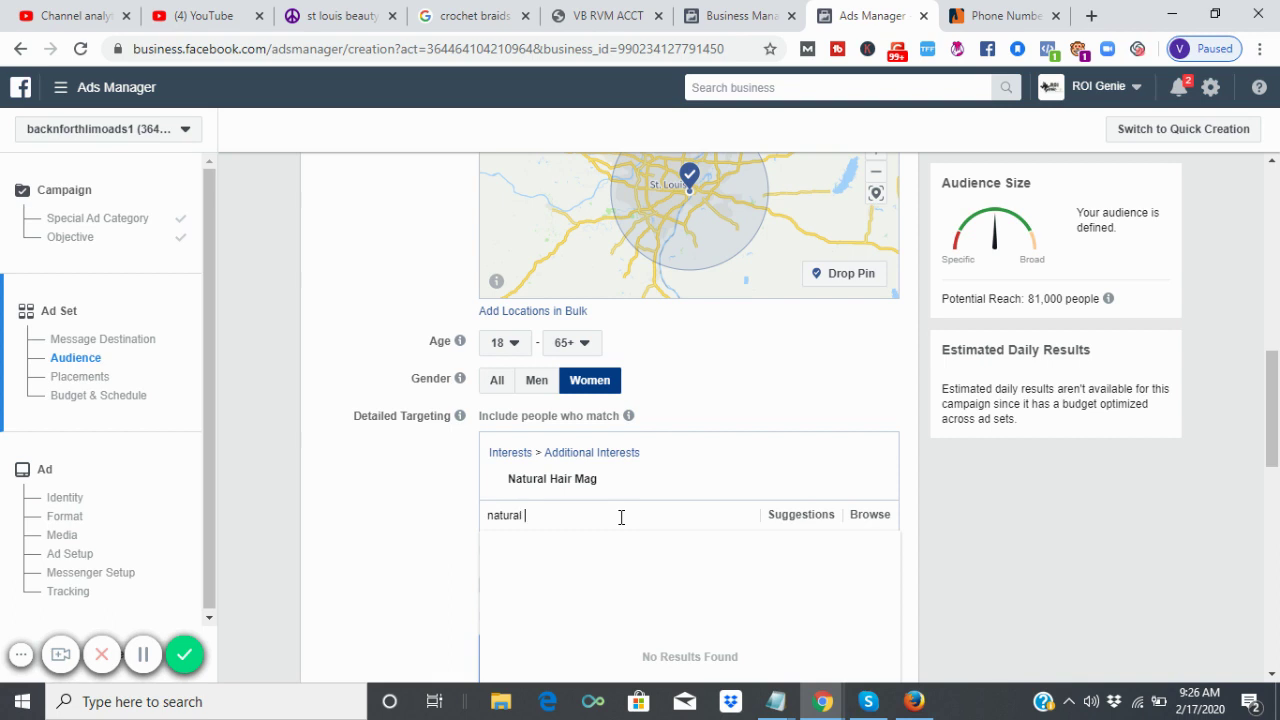
{"action": "type", "text": "hair"}
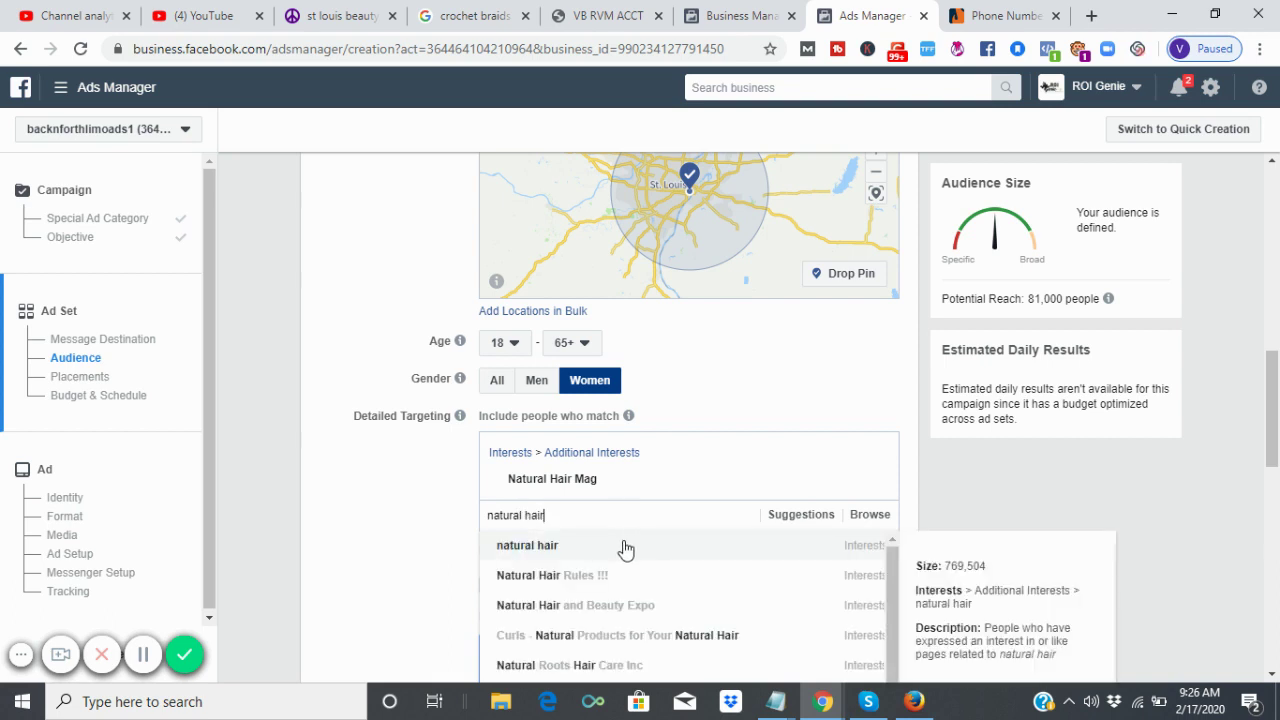
{"action": "left_click", "coordinate": [627, 548]}
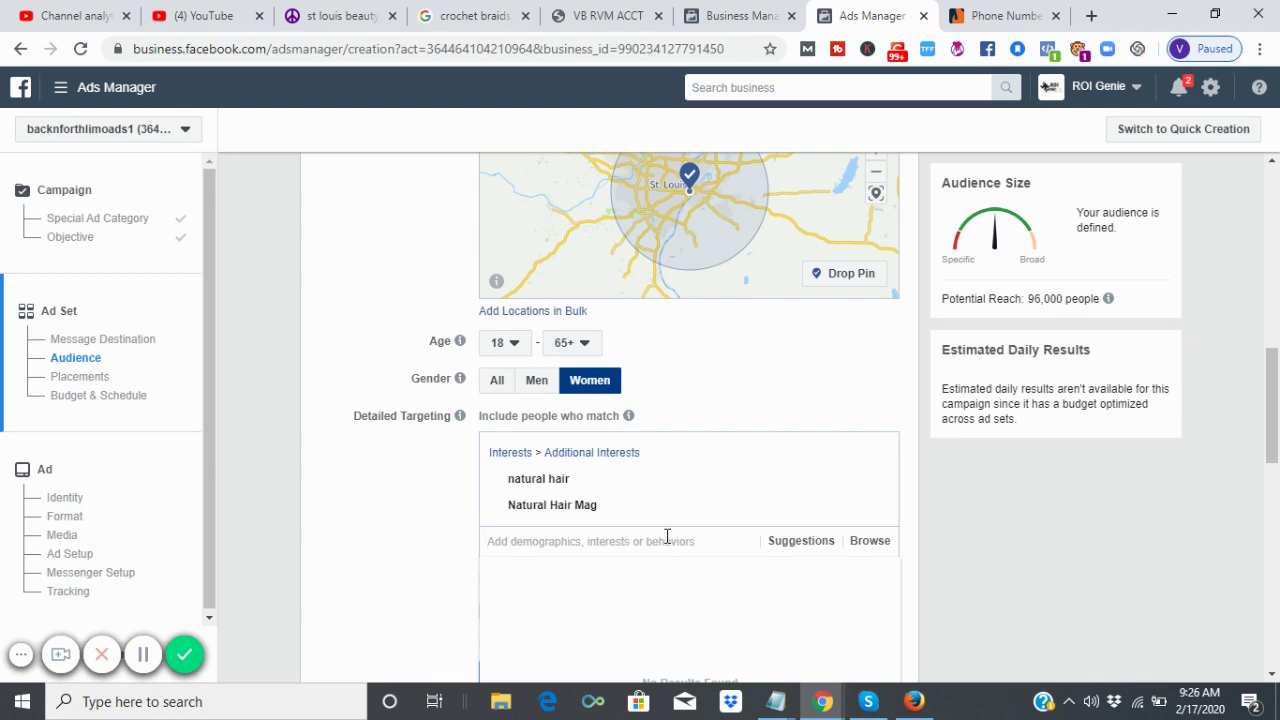
Search the detailed targeting for natural hair again and add the Natural Hair and Beauty Expo interest.
{"action": "type", "text": "natu"}
{"action": "key", "text": "BackSpace"}
{"action": "key", "text": "BackSpace"}
{"action": "type", "text": "tural"}
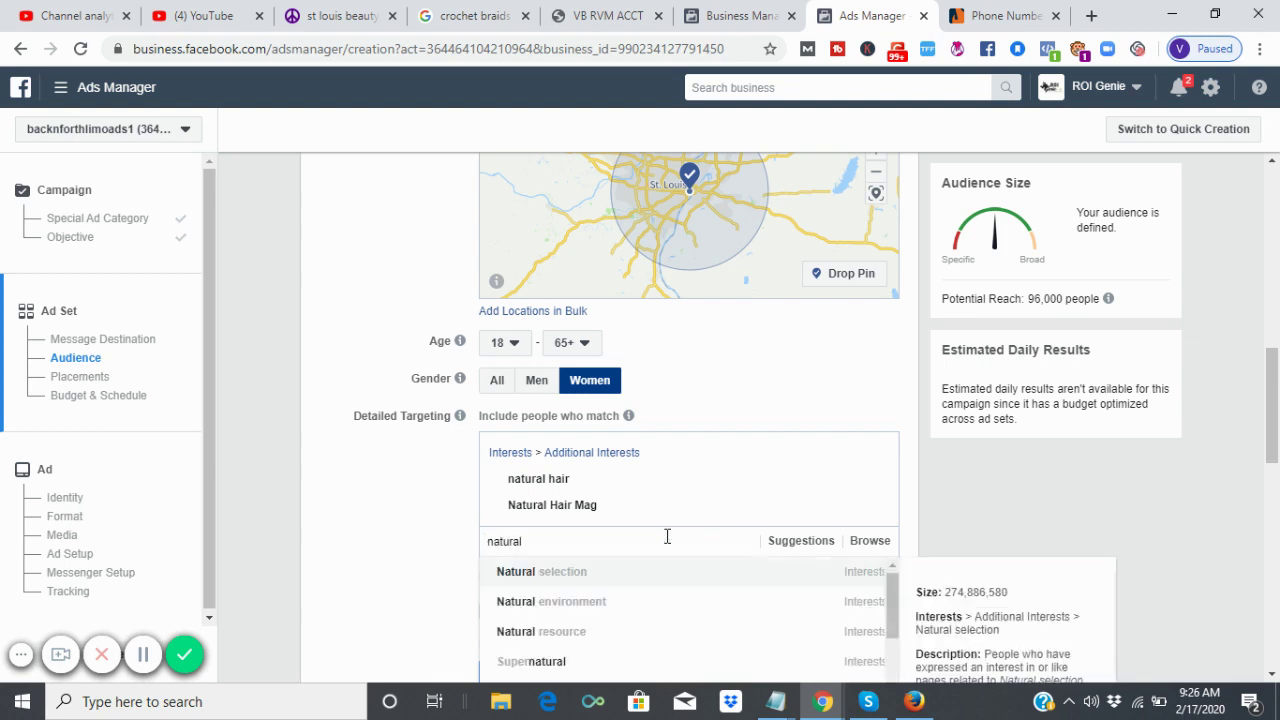
{"action": "type", "text": " hair"}
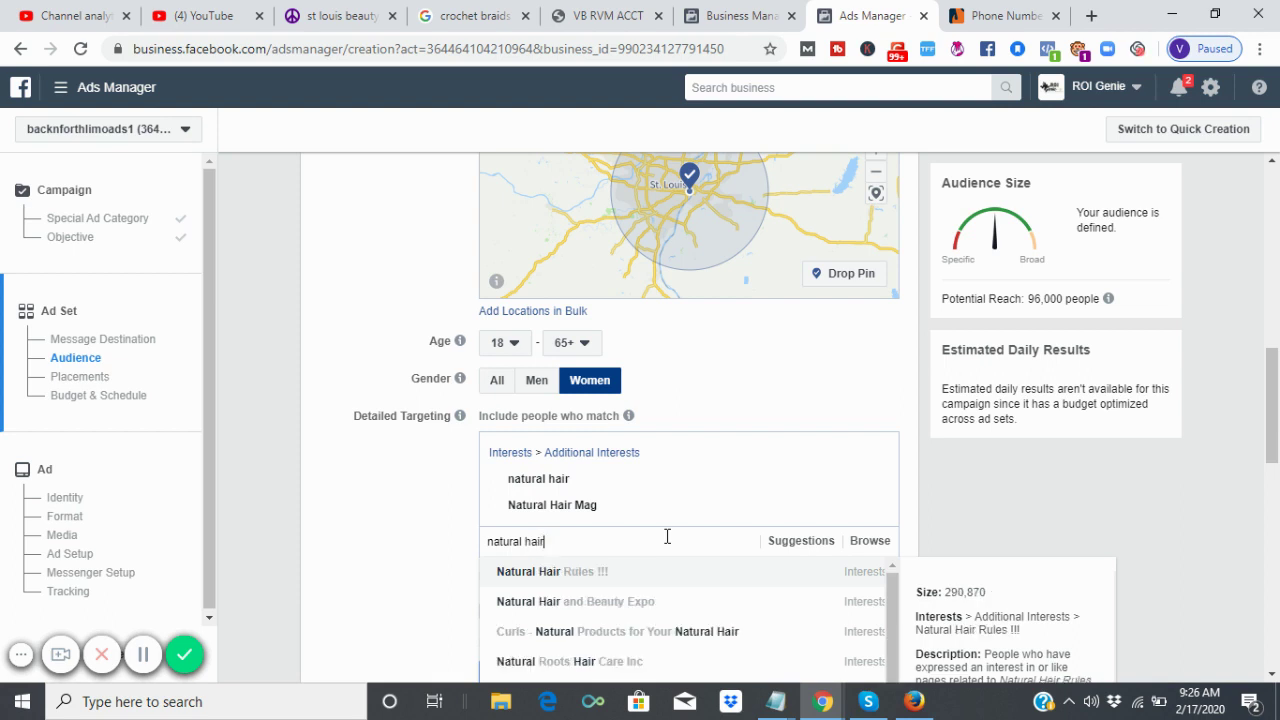
{"action": "left_click", "coordinate": [671, 604]}
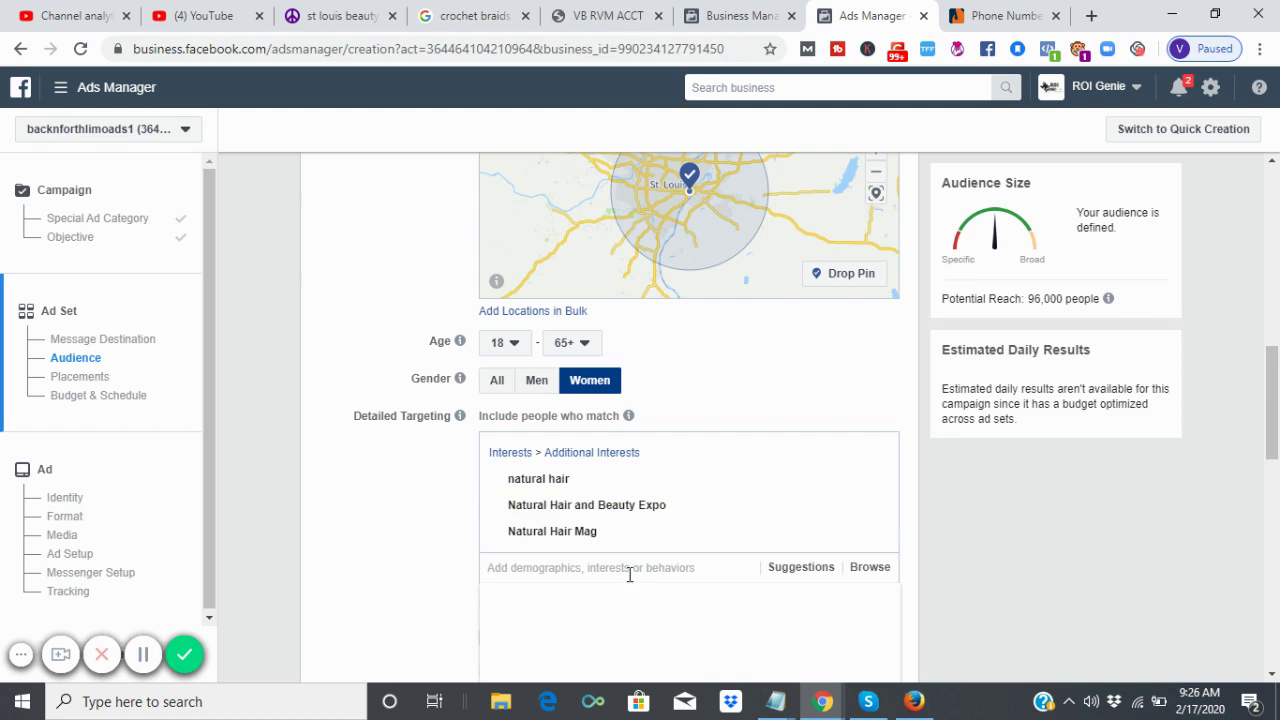
Add the interests Dreadlocks and Crochet braids to the audience's detailed targeting.
{"action": "type", "text": "dra"}
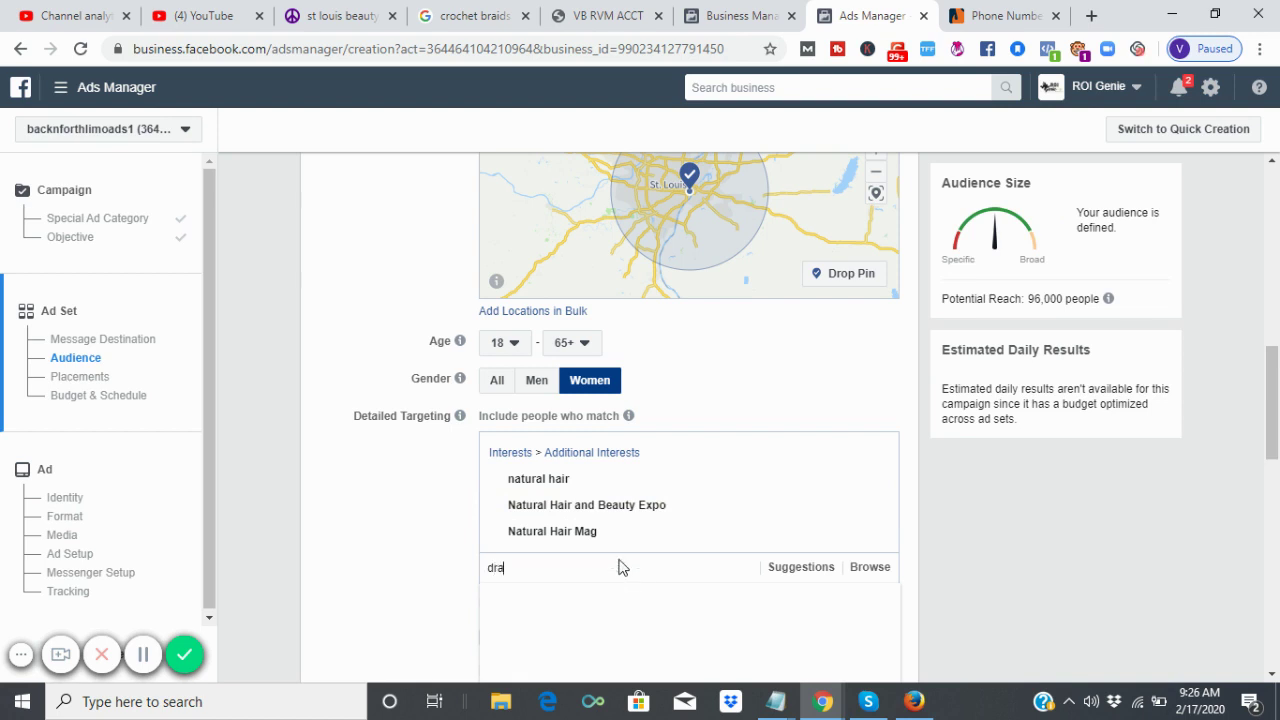
{"action": "key", "text": "BackSpace"}
{"action": "type", "text": "eadlock"}
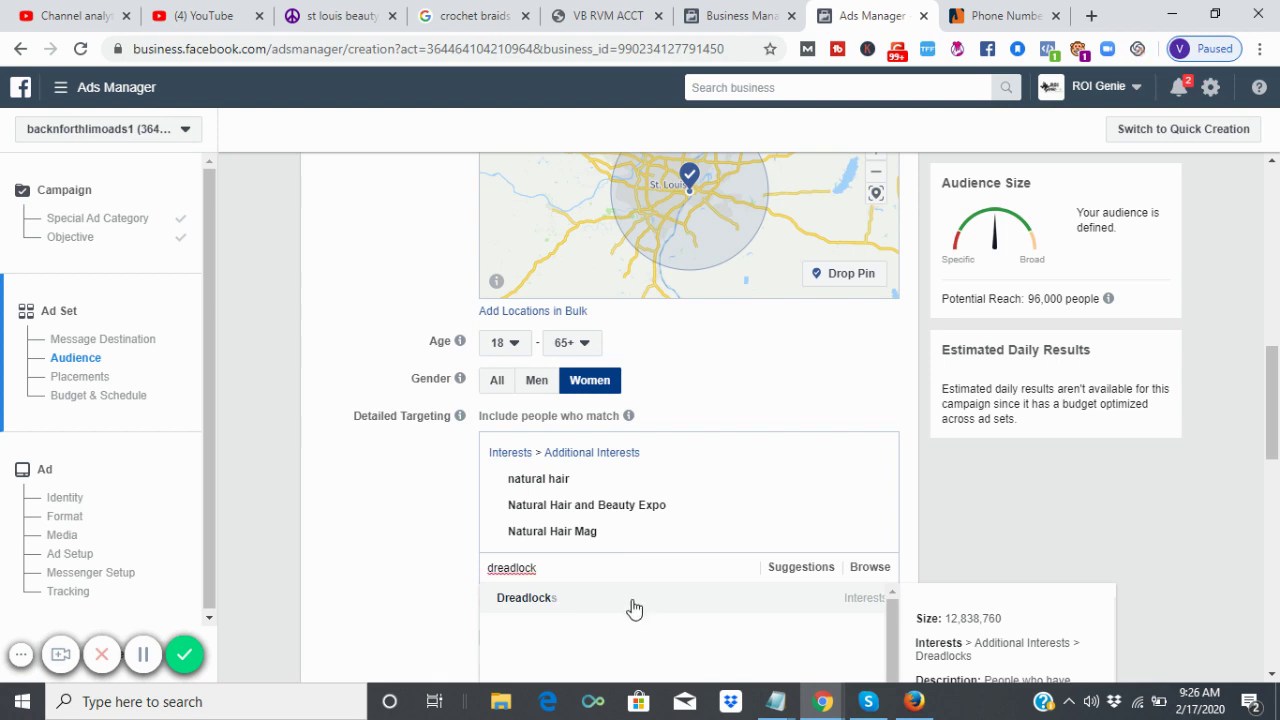
{"action": "left_click", "coordinate": [633, 604]}
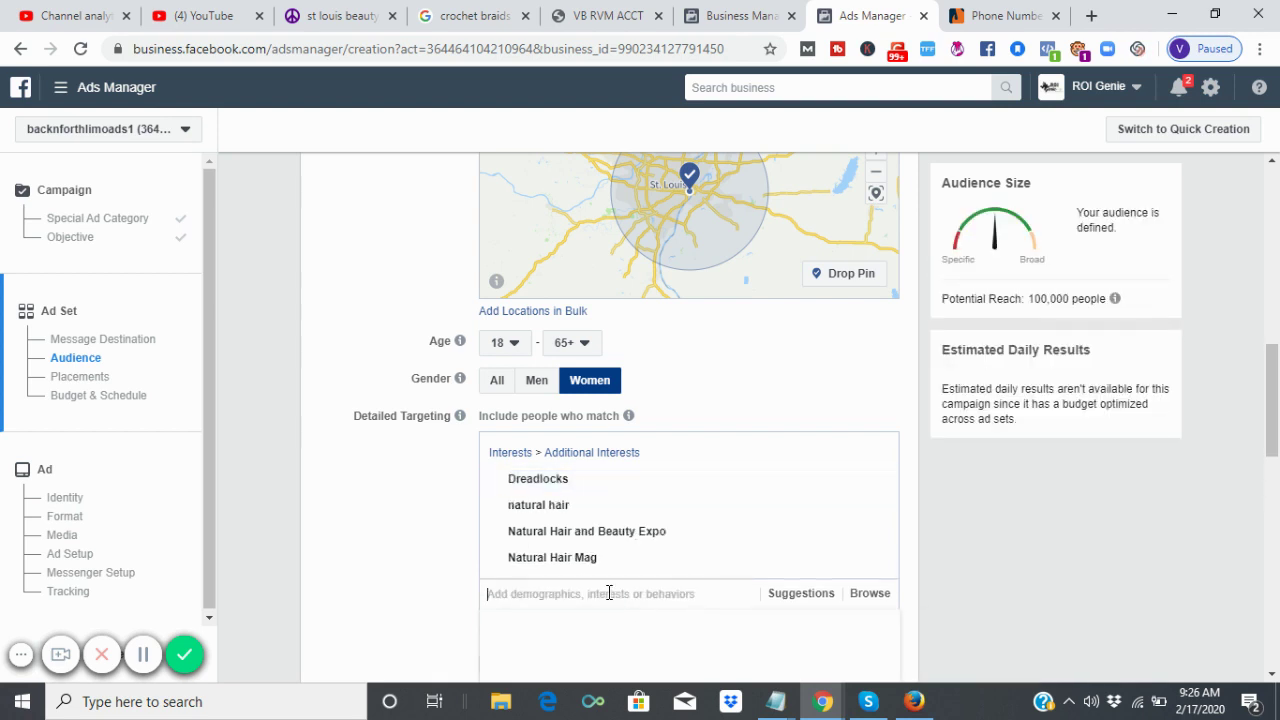
{"action": "type", "text": "braids"}
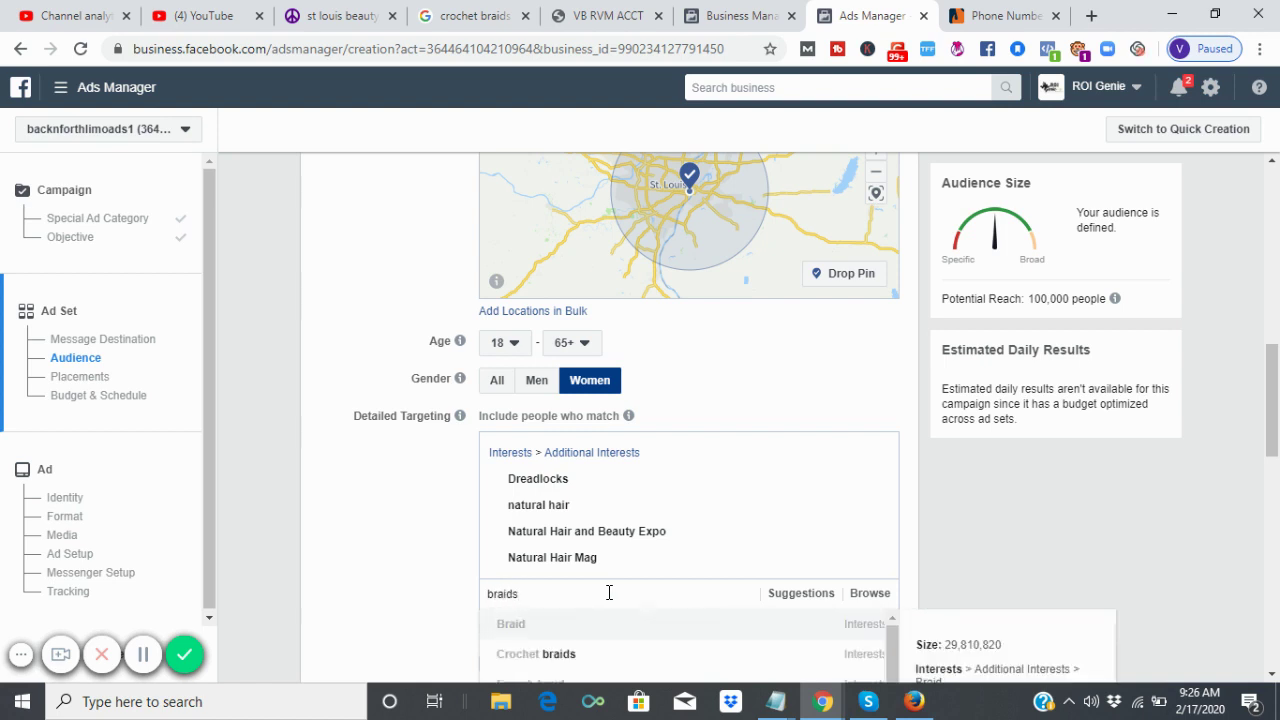
{"action": "left_click", "coordinate": [612, 662]}
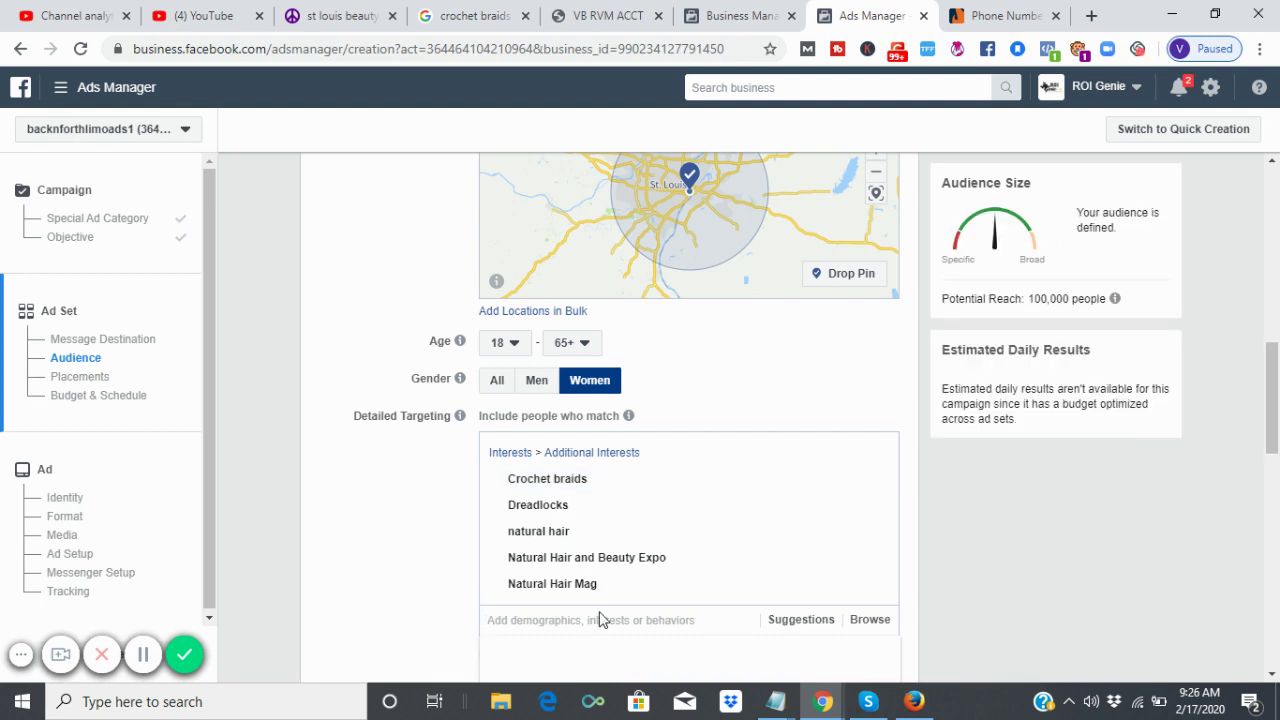
Search the detailed targeting for hair braid and braid, and add the Braid interest to the audience.
{"action": "type", "text": "hair bra"}
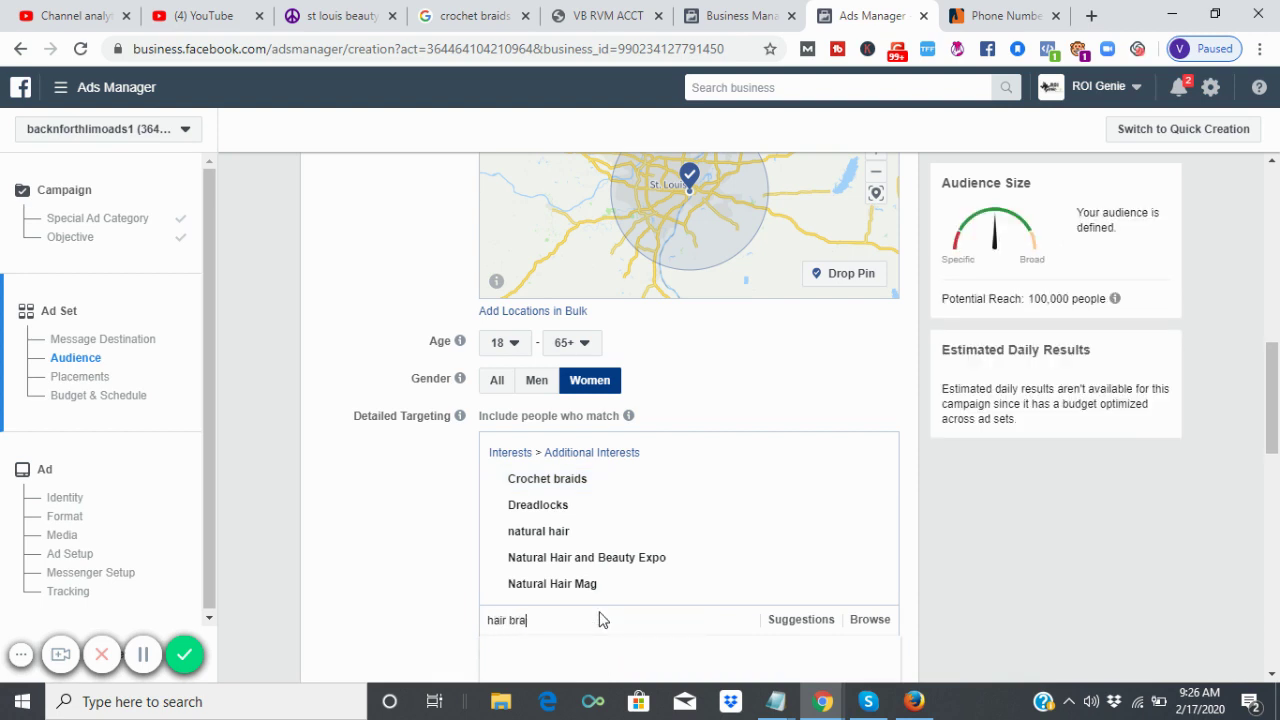
{"action": "type", "text": "id"}
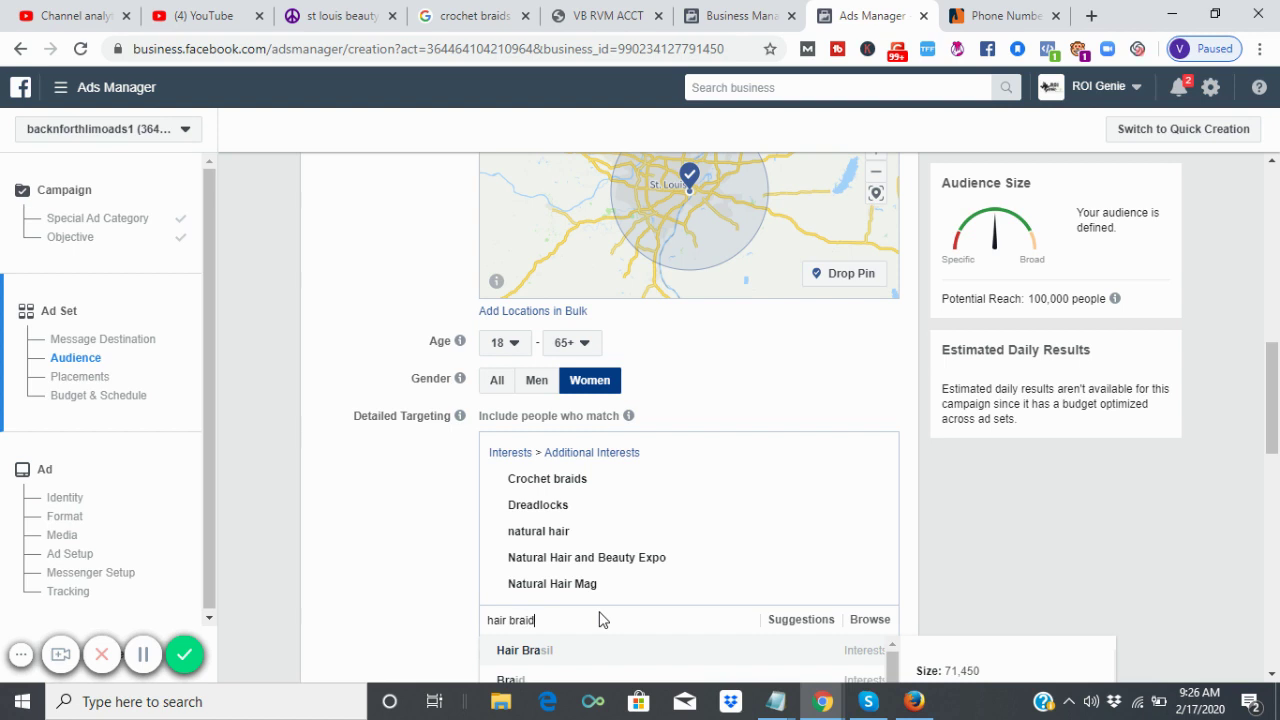
{"action": "left_click_drag", "start_coordinate": [1272, 400], "coordinate": [1272, 428]}
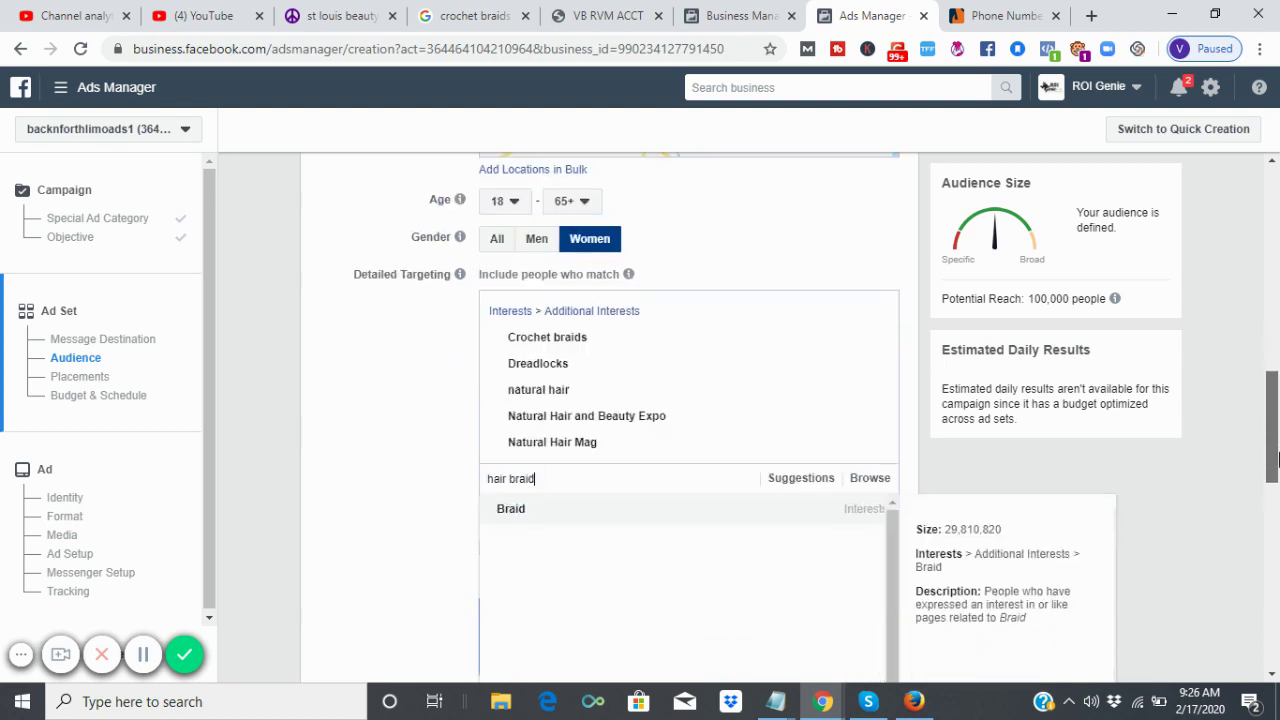
{"action": "type", "text": "braid"}
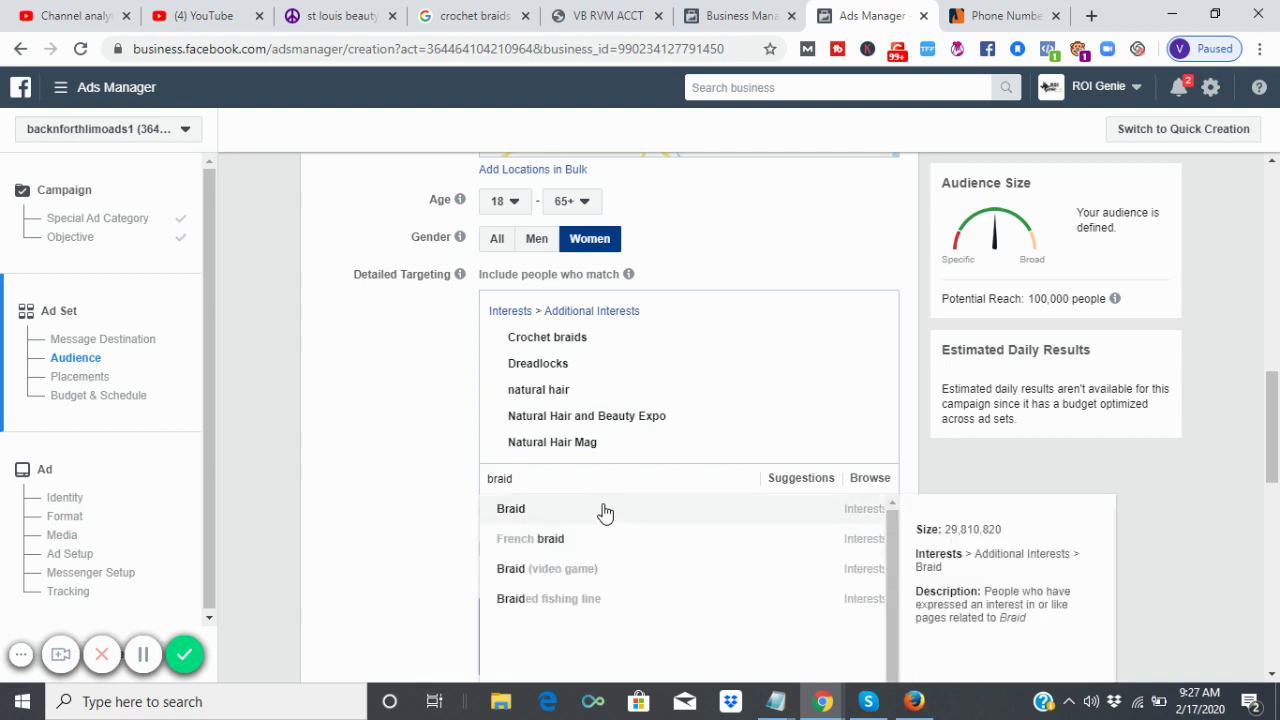
{"action": "left_click", "coordinate": [604, 512]}
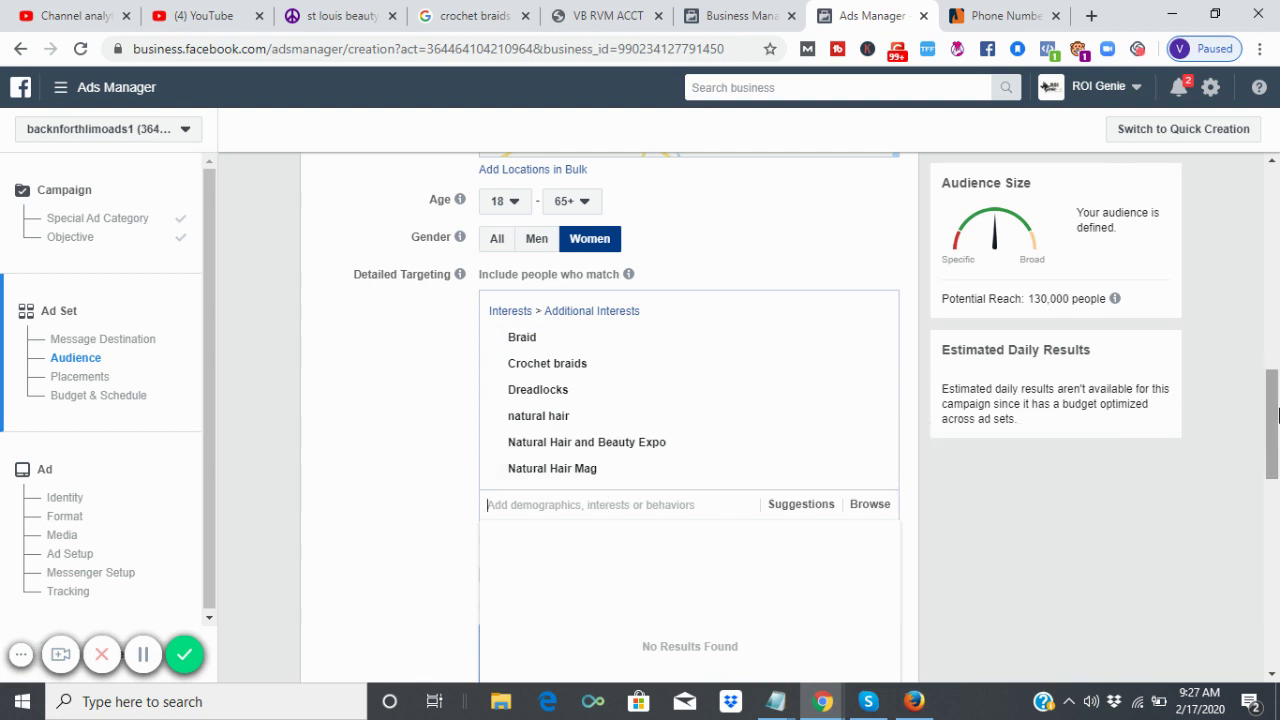
{"action": "mouse_move", "coordinate": [1277, 413]}
{"action": "left_mouse_down"}
{"action": "mouse_move", "coordinate": [1277, 366]}
{"action": "mouse_move", "coordinate": [1277, 444]}
{"action": "mouse_move", "coordinate": [1277, 392]}
{"action": "left_mouse_up"}
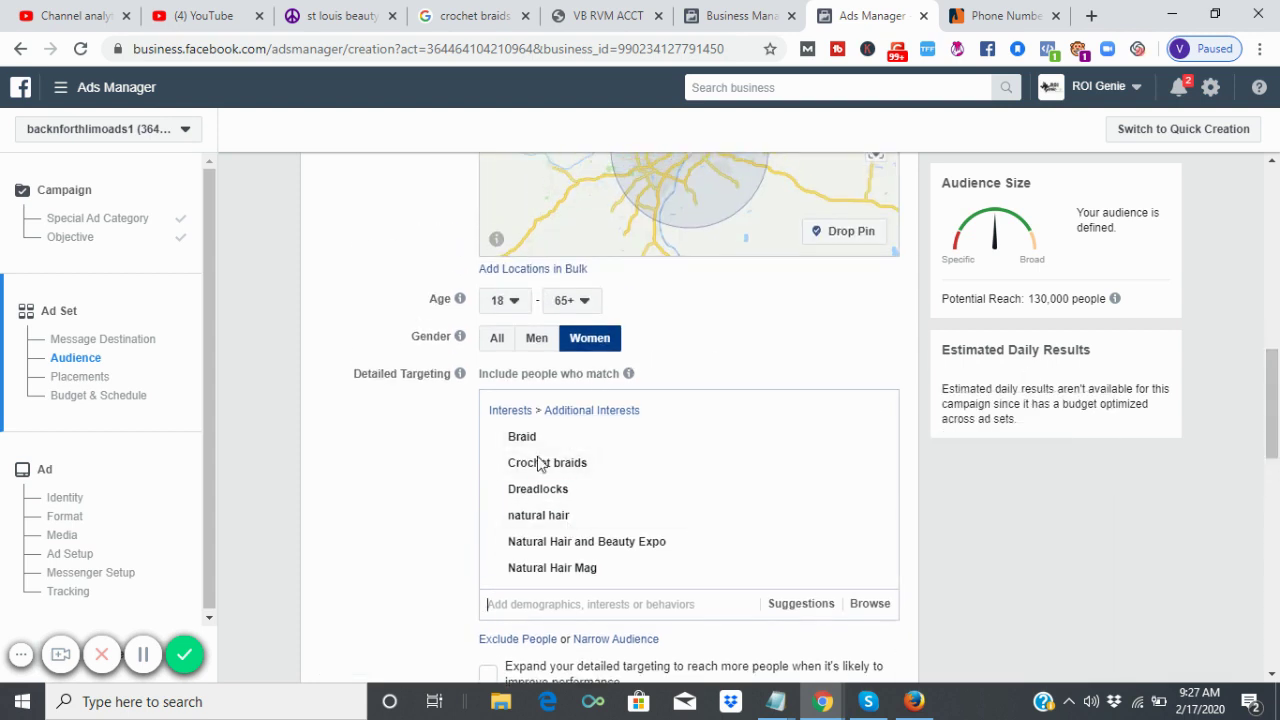
{"action": "mouse_move", "coordinate": [691, 500]}
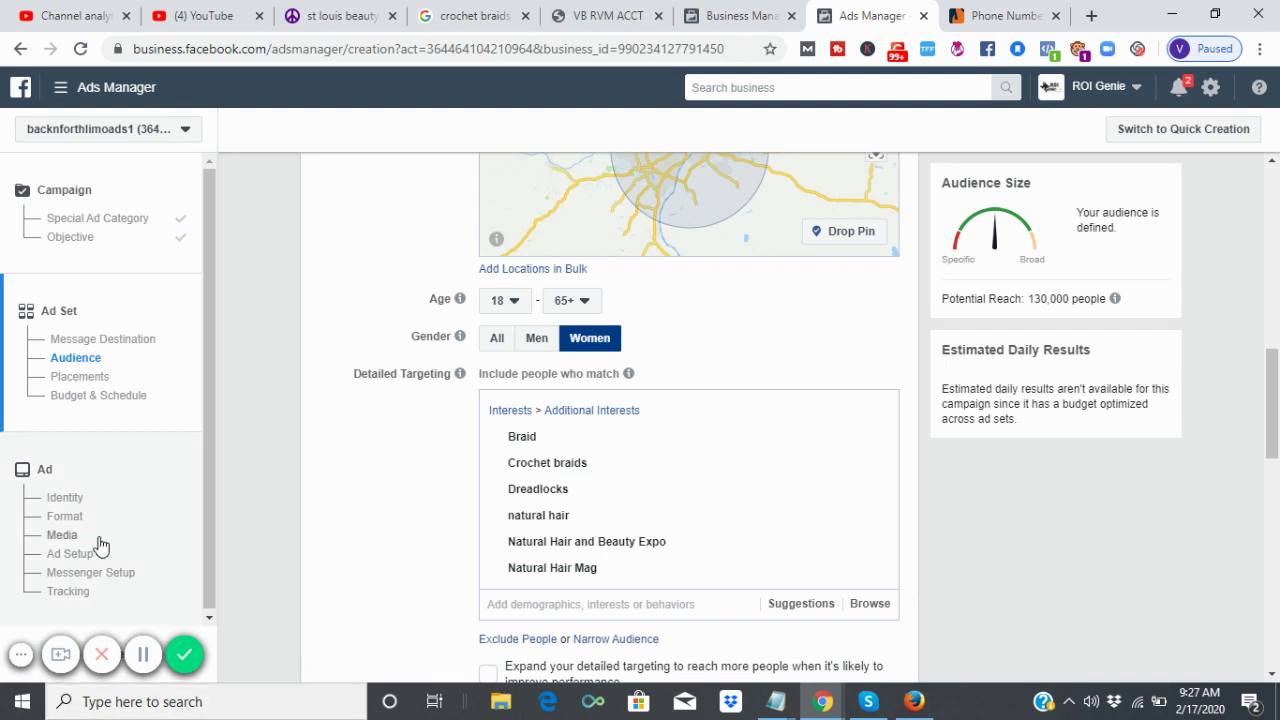
Switch to the St. Louis Craigslist beauty services listings and read through the Hair Growth Oil and Natural Soap post.
{"action": "left_click", "coordinate": [315, 12]}
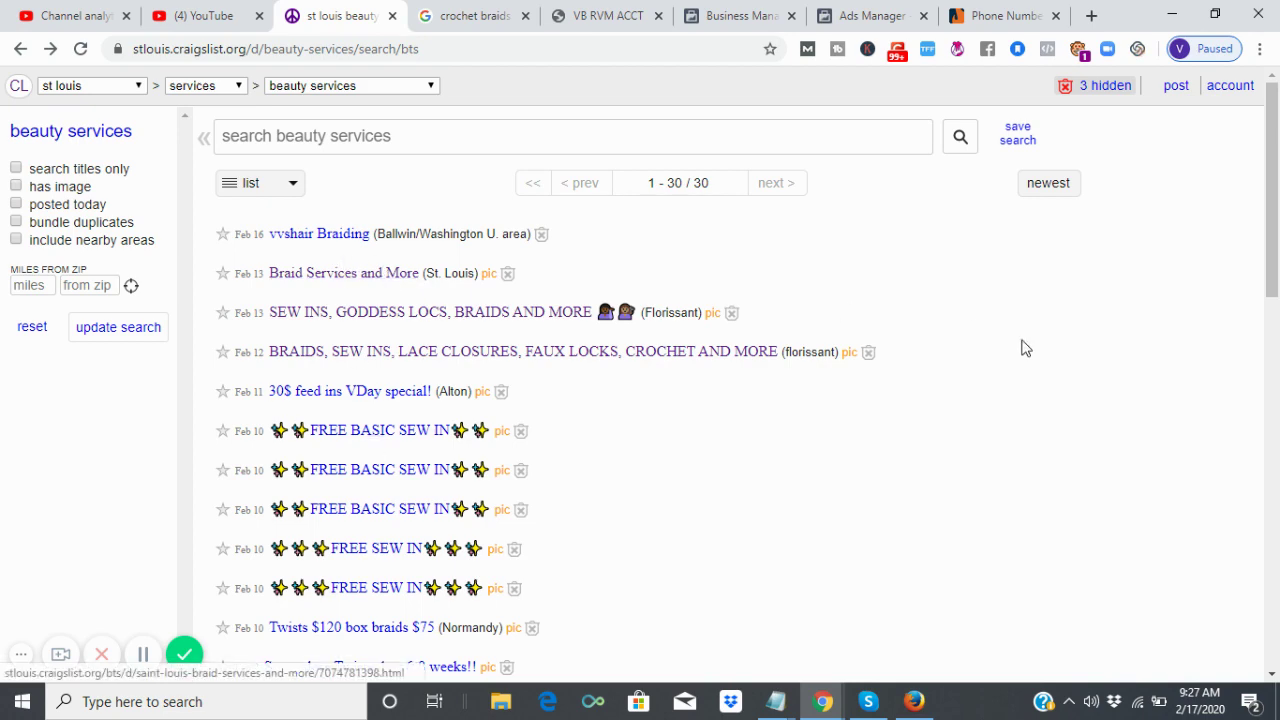
{"action": "left_click_drag", "start_coordinate": [1277, 207], "coordinate": [1277, 303]}
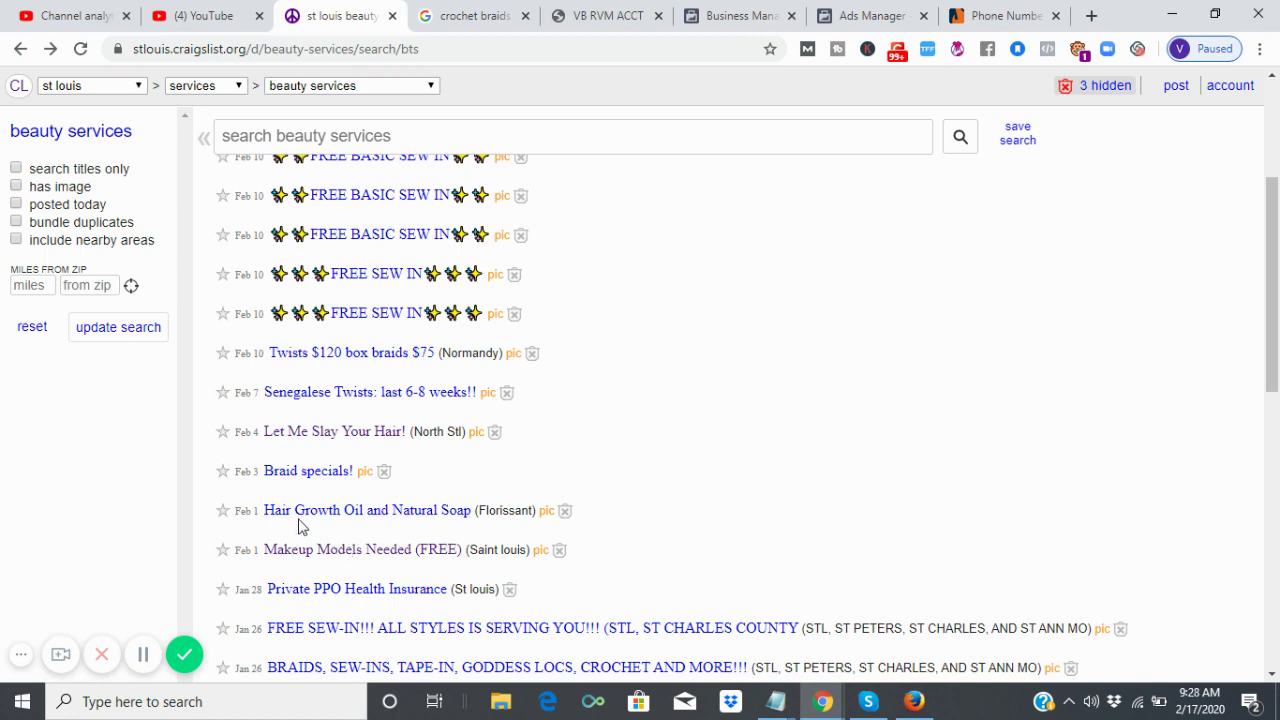
{"action": "left_click", "coordinate": [388, 520]}
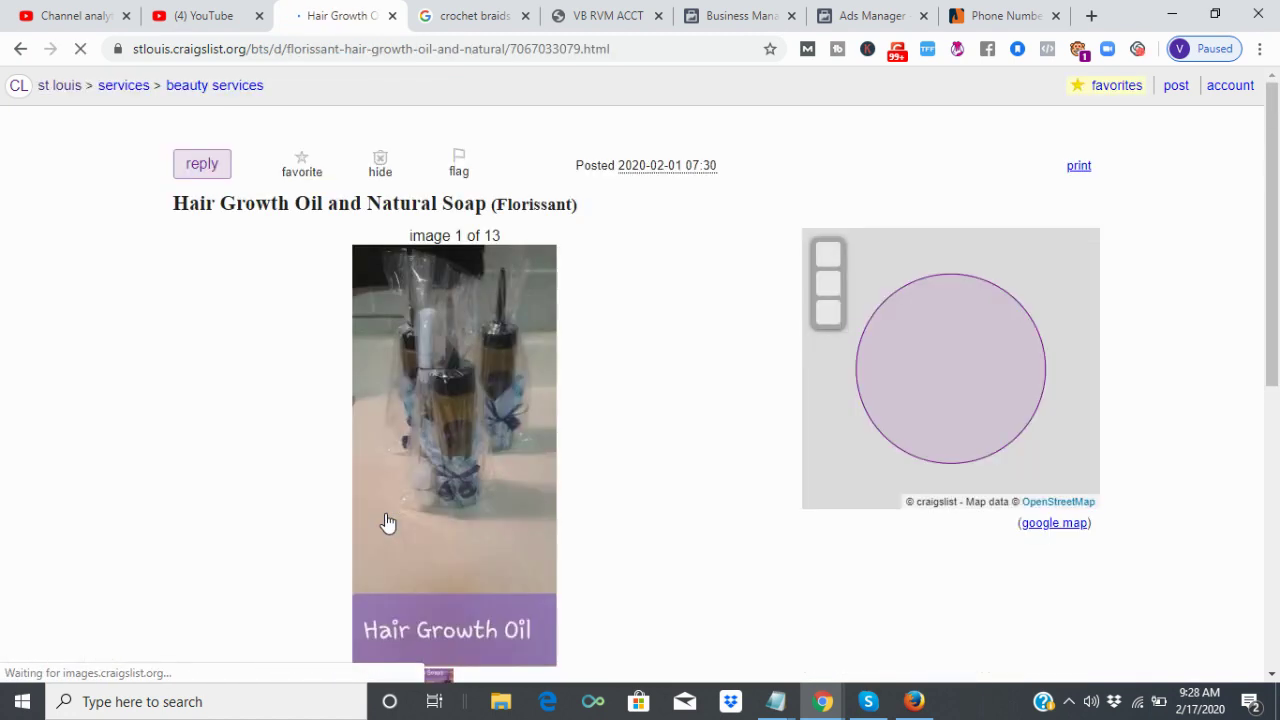
{"action": "scroll", "coordinate": [697, 405], "scroll_direction": "down", "scroll_amount": 4}
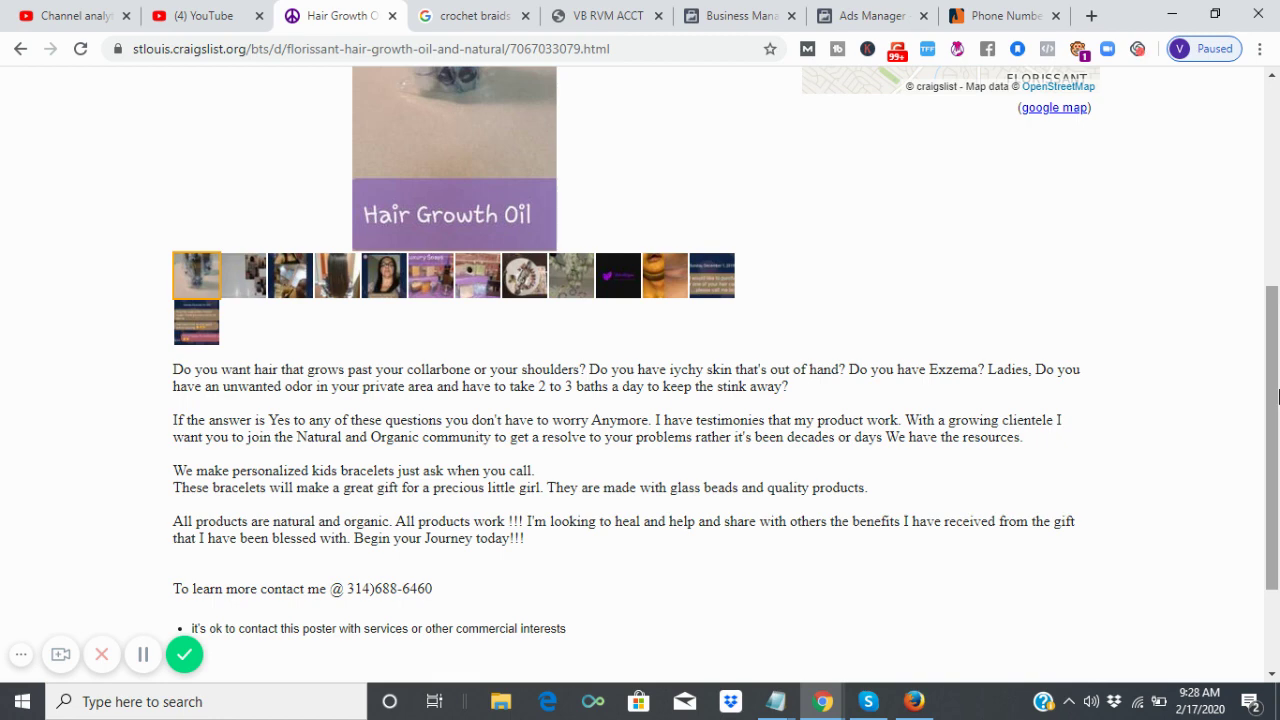
{"action": "mouse_move", "coordinate": [1278, 397]}
{"action": "left_mouse_down"}
{"action": "mouse_move", "coordinate": [1276, 419]}
{"action": "mouse_move", "coordinate": [1274, 390]}
{"action": "left_mouse_up"}
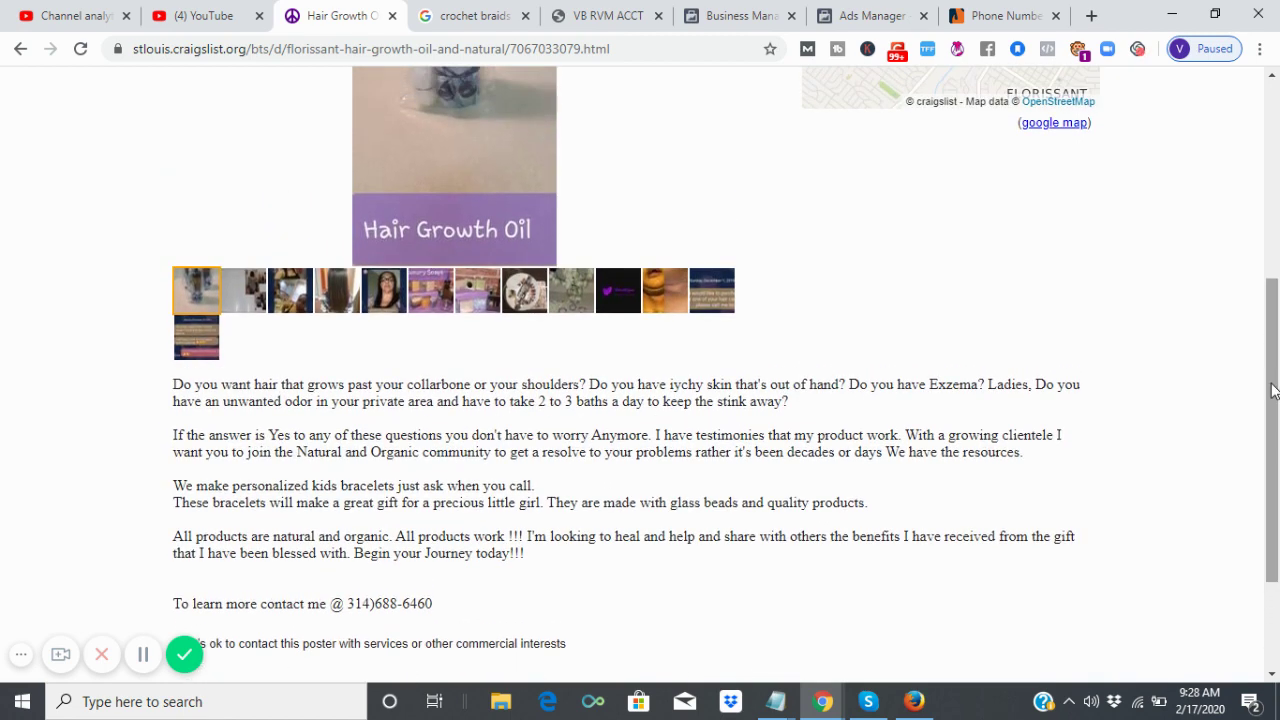
{"action": "left_click", "coordinate": [445, 8]}
{"action": "left_click", "coordinate": [335, 15]}
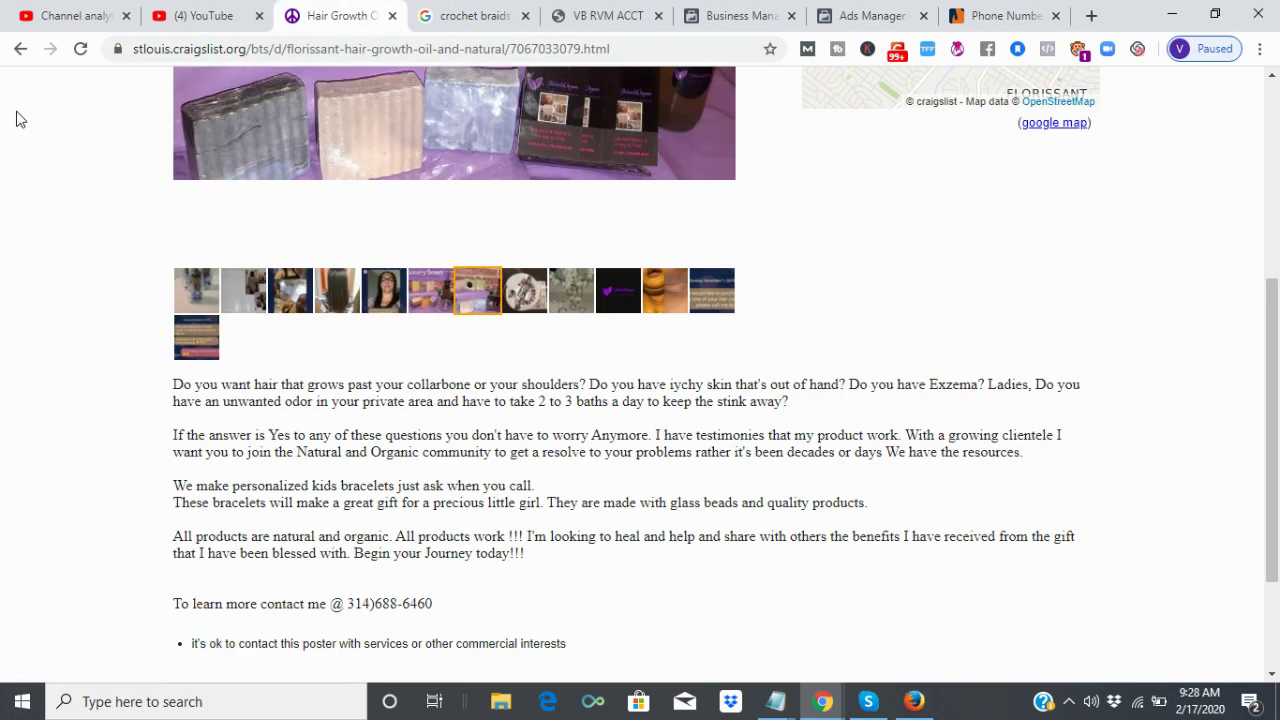
Return to the beauty services listings and open the Braid Services and More post to read its description.
{"action": "left_click", "coordinate": [20, 48]}
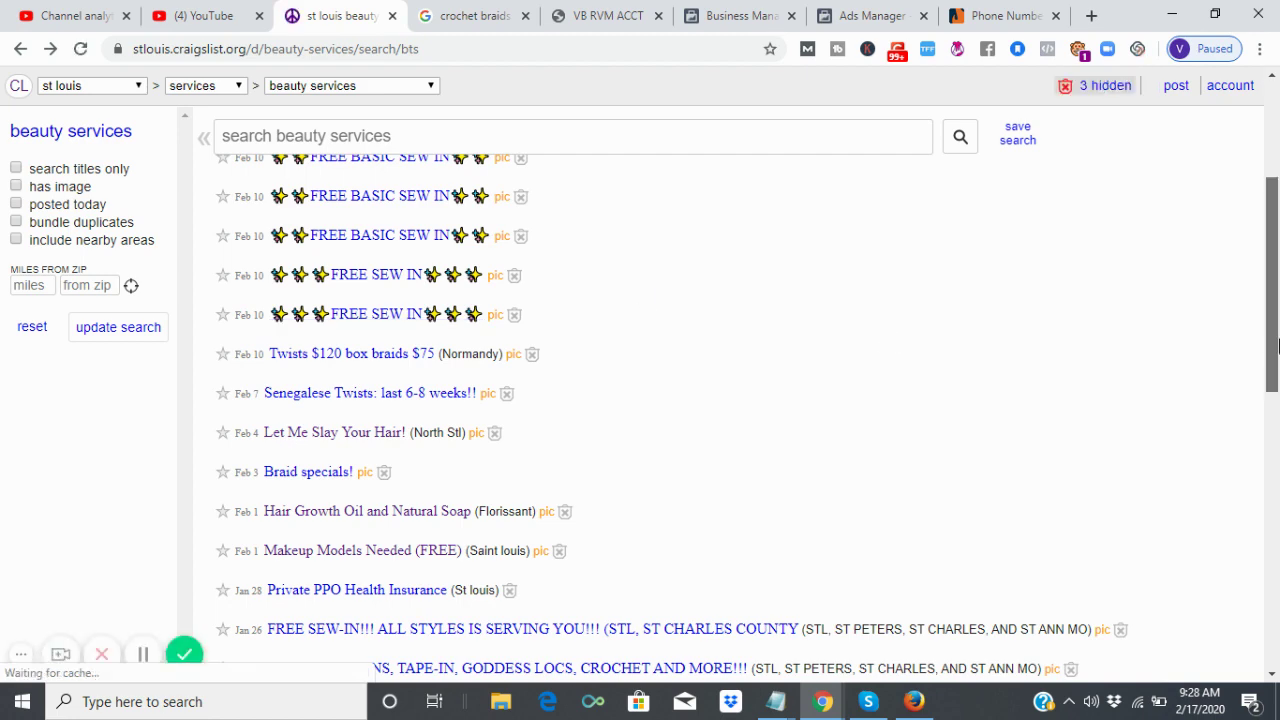
{"action": "left_click_drag", "start_coordinate": [1273, 345], "coordinate": [1273, 250]}
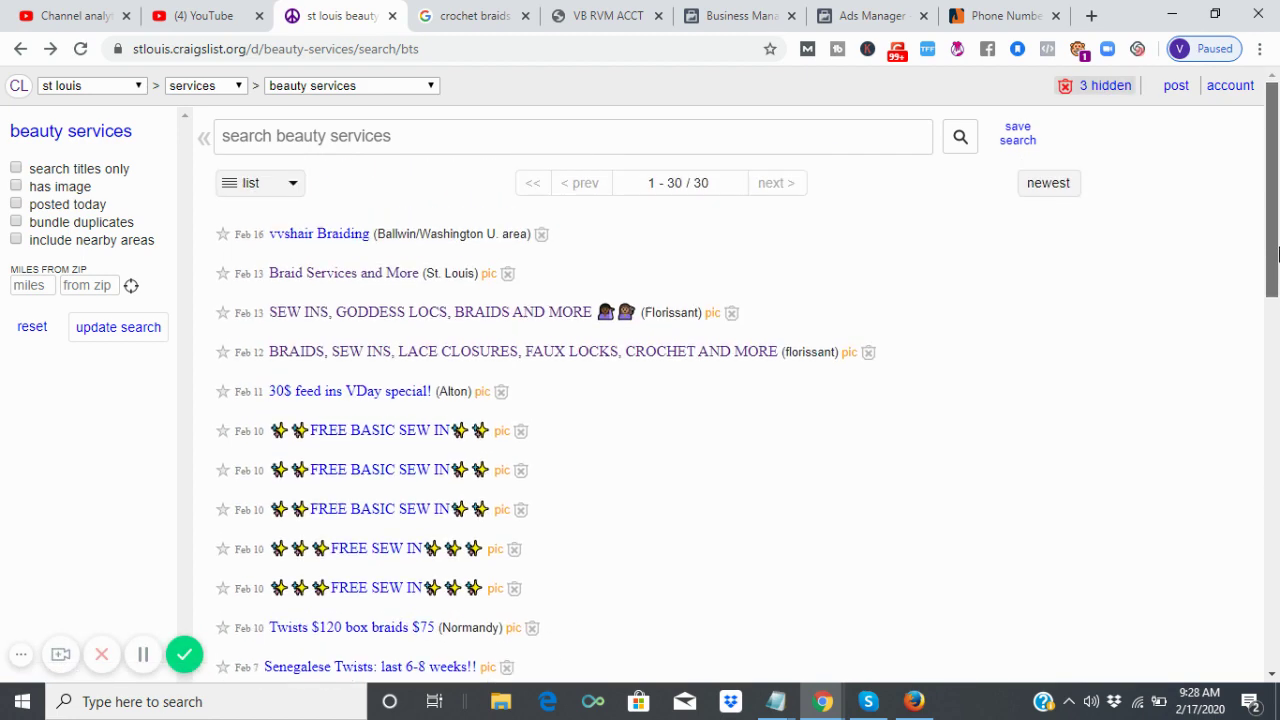
{"action": "left_click", "coordinate": [345, 284]}
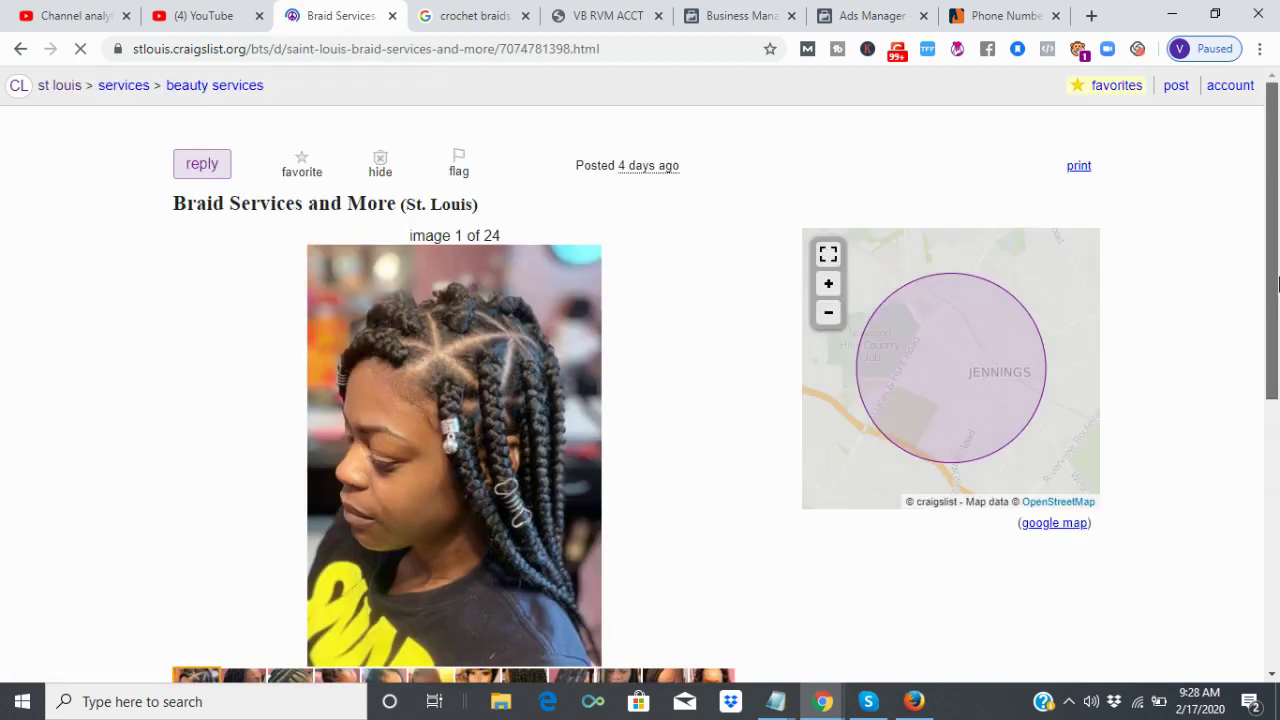
{"action": "left_click_drag", "start_coordinate": [1276, 285], "coordinate": [1272, 555]}
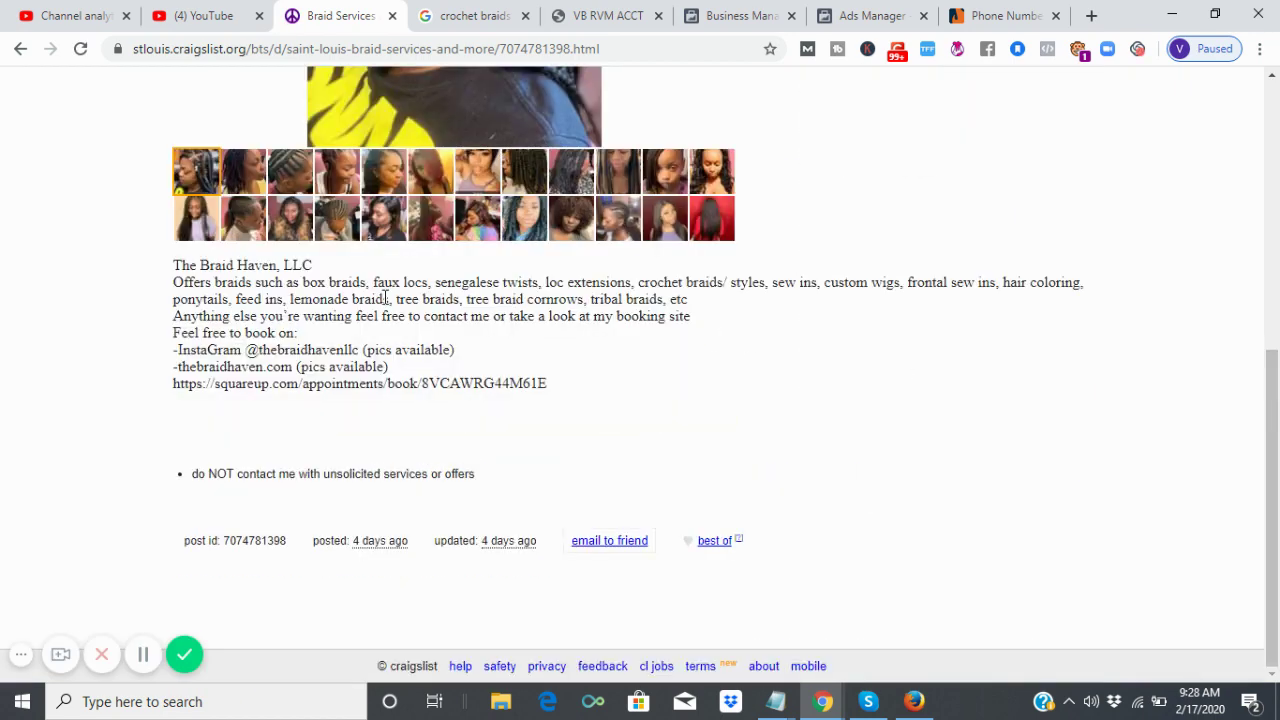